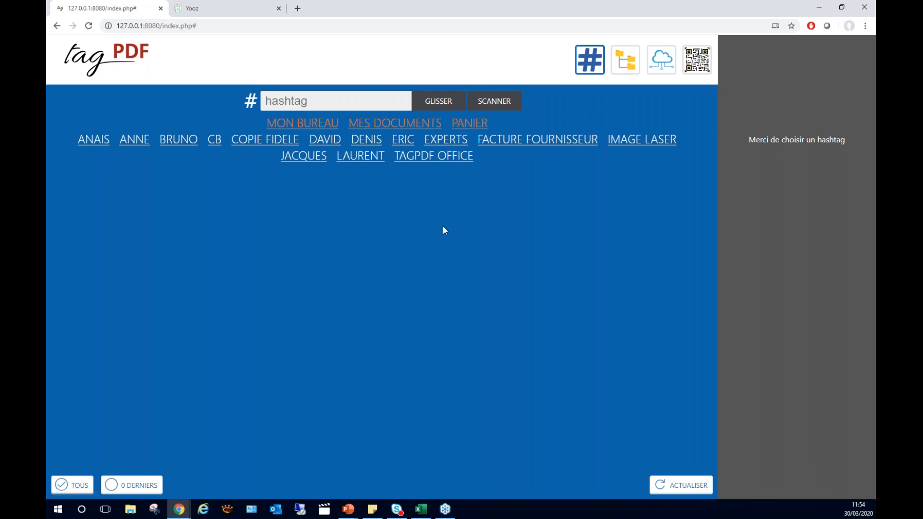
Open the cloud connector and set the destination to company SPIGRAPH FRANCE SAS with document type Factures d'achat.
click(665, 65)
click(223, 156)
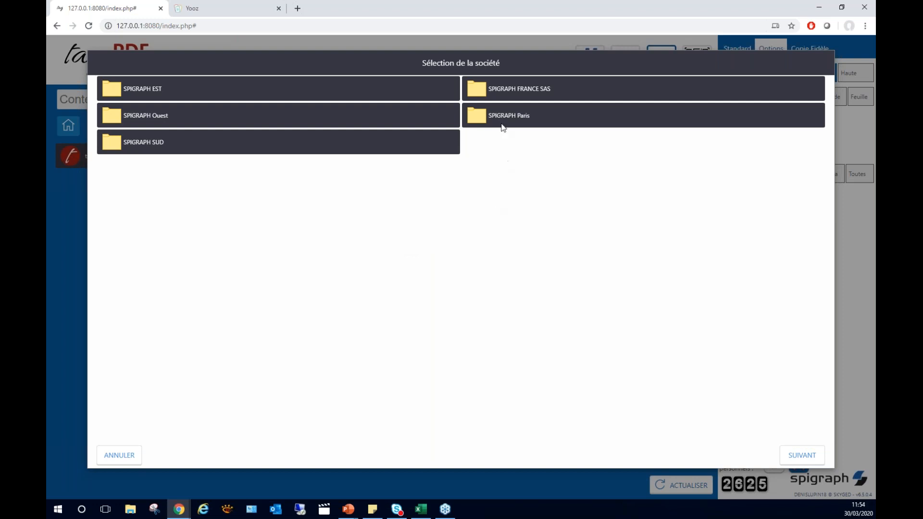
click(500, 92)
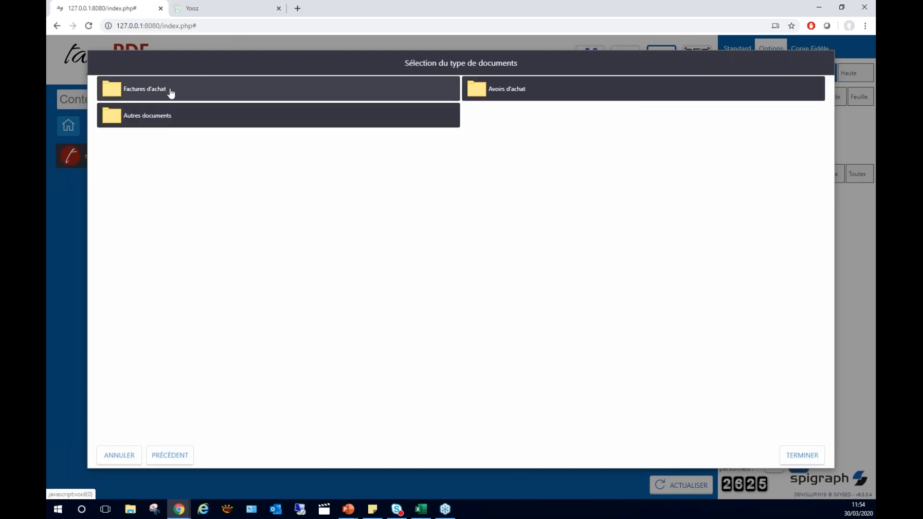
click(172, 93)
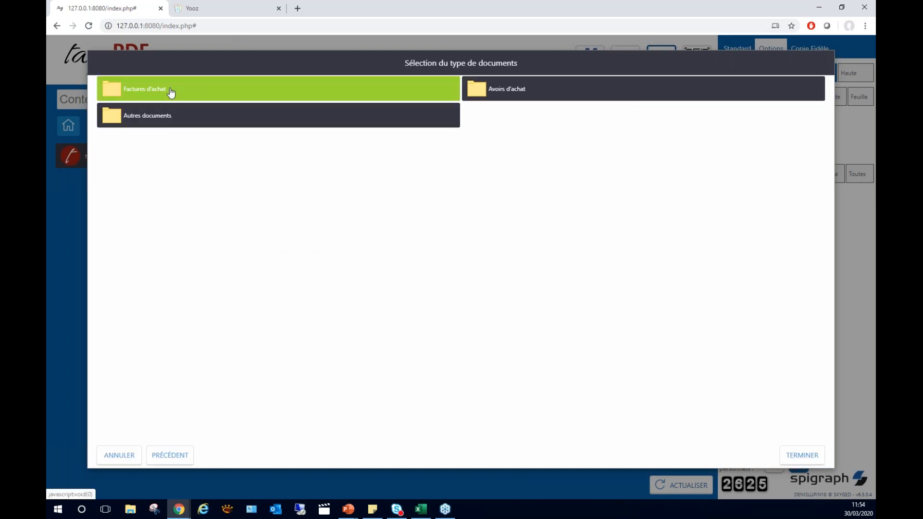
click(802, 458)
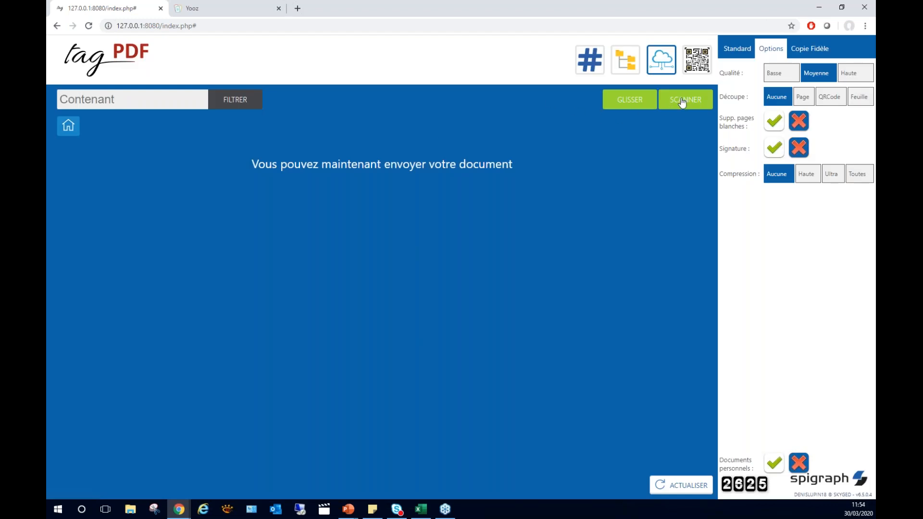
Scan the Renaud distribution paper invoice, inspect its page at full size, and validate it for sending to the connector.
click(681, 101)
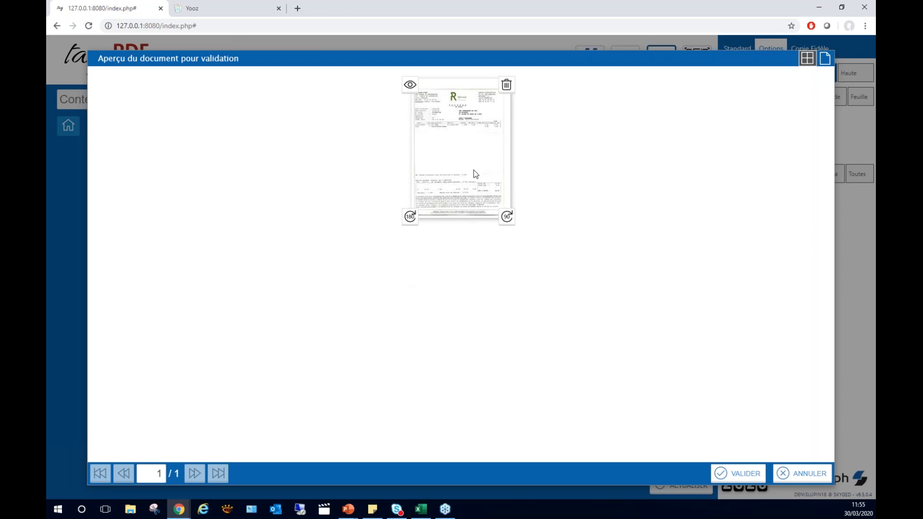
double_click(453, 129)
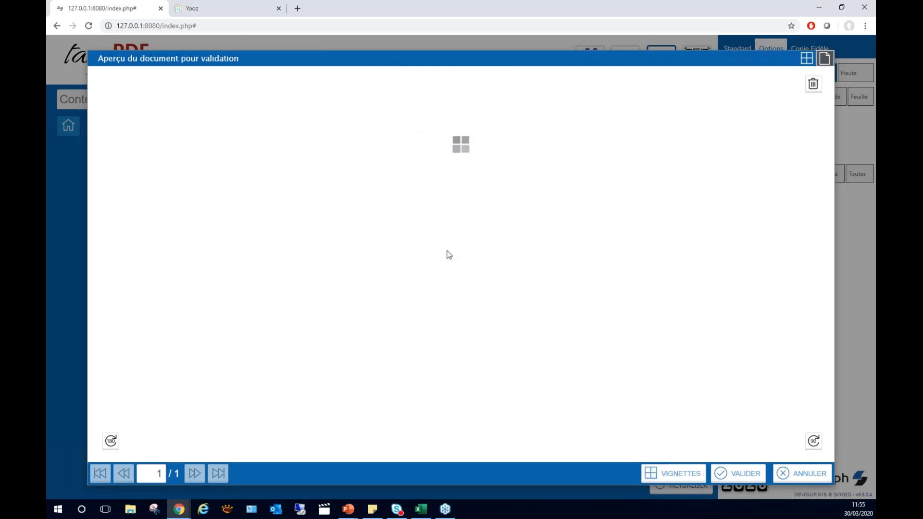
scroll(439, 248, down, 5)
scroll(439, 248, up, 5)
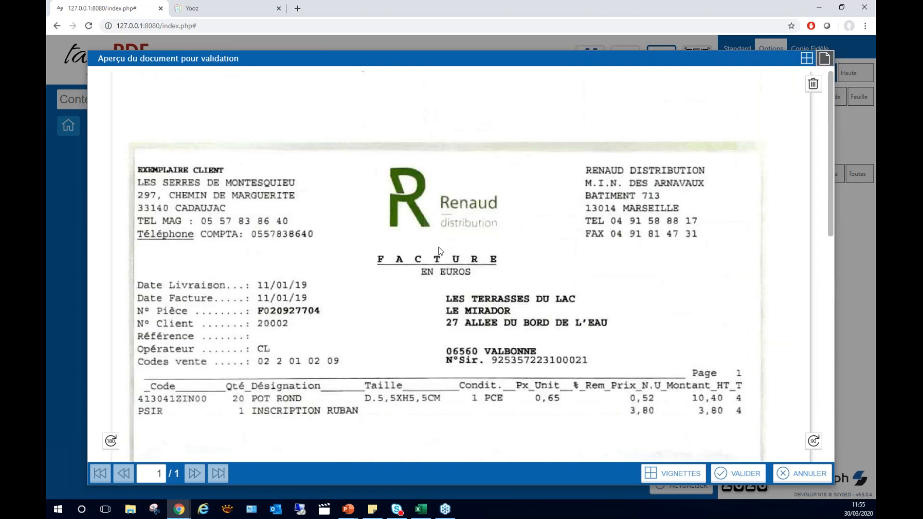
click(662, 475)
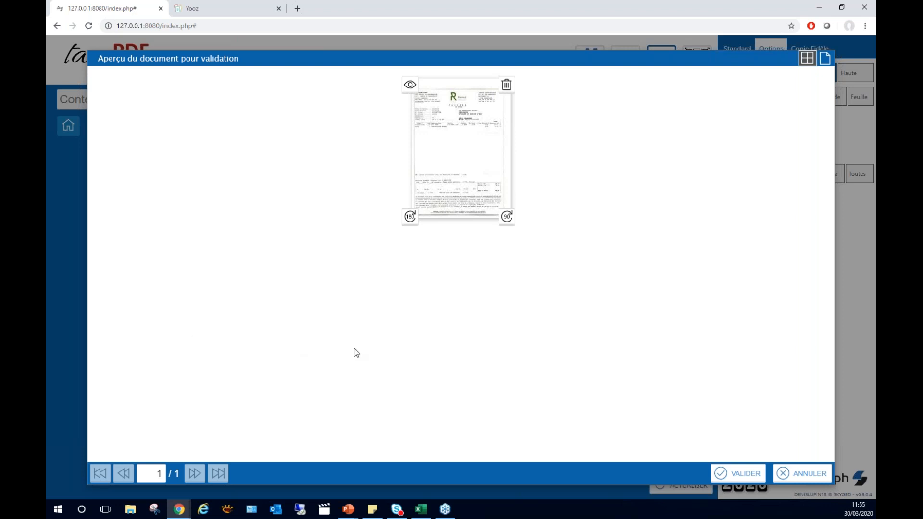
click(737, 475)
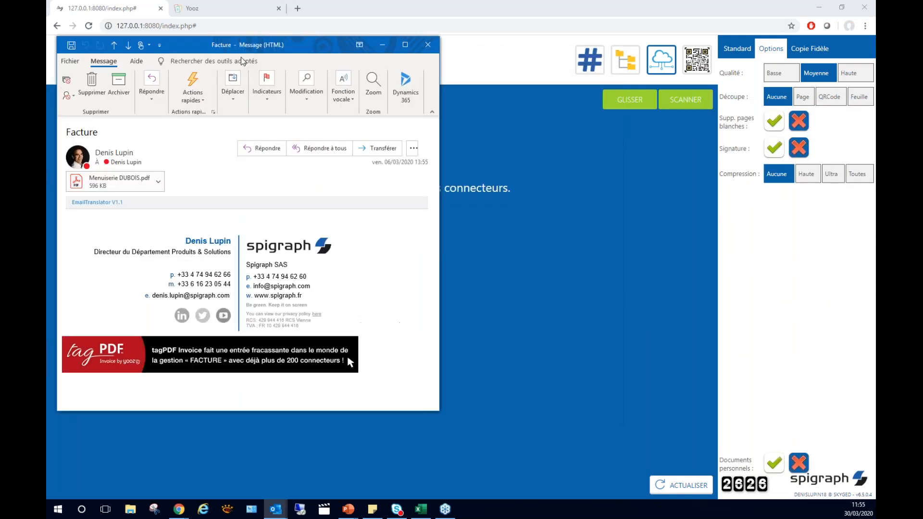
Publish the Menuiserie DUBOIS.pdf attachment from the Outlook message "Facture" through the same connector and close the publication dialog.
drag(236, 35, 46, 144)
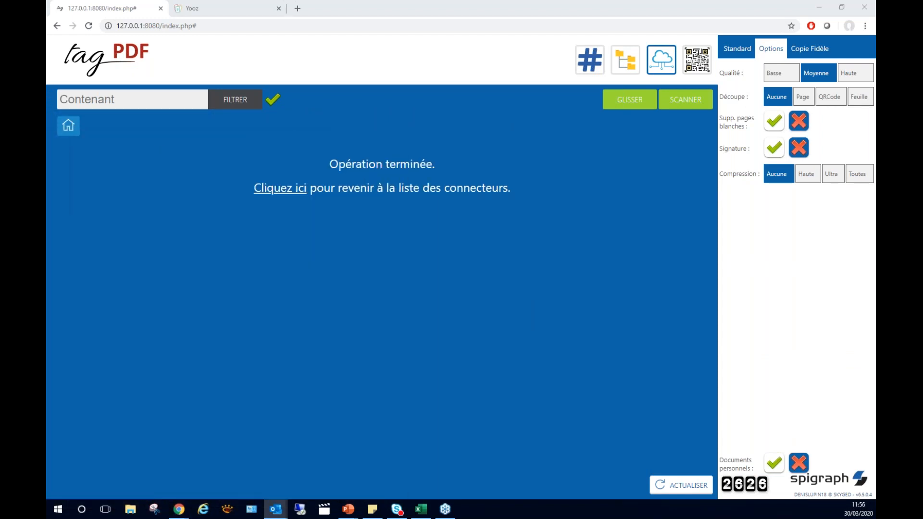
click(642, 102)
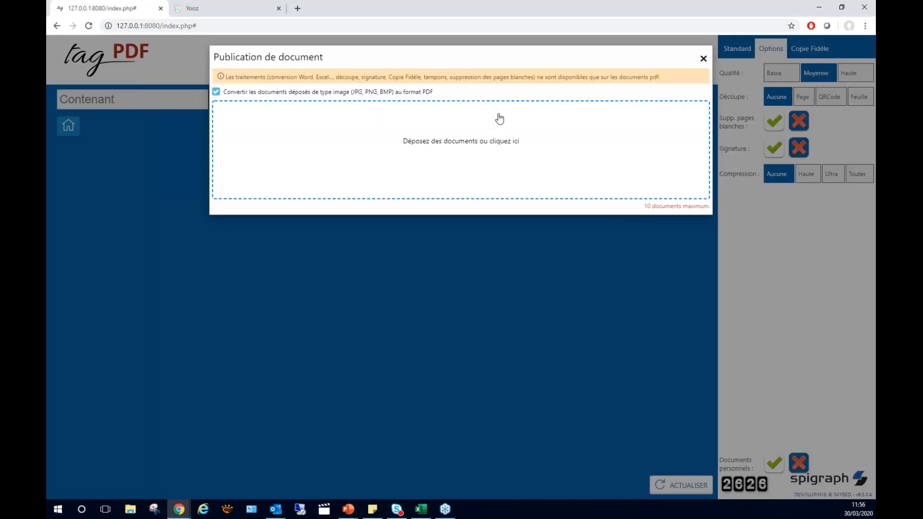
drag(46, 123, 334, 202)
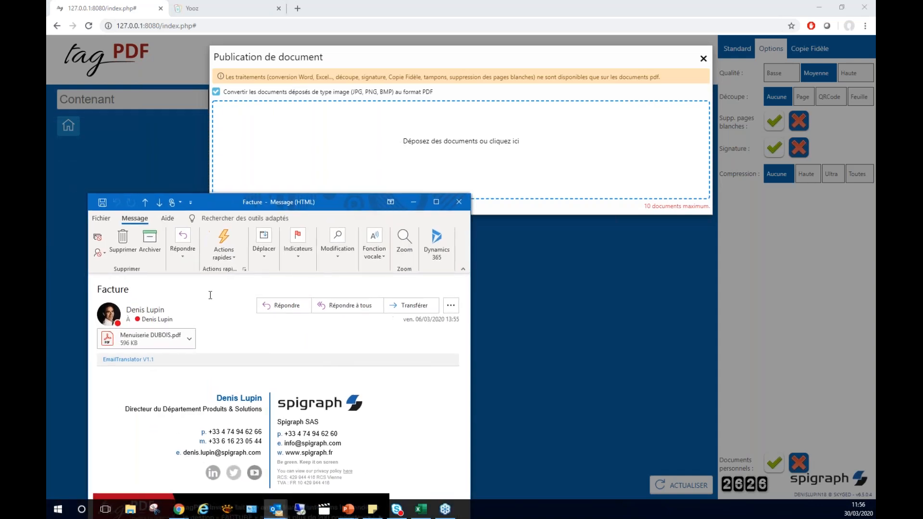
click(134, 340)
drag(134, 340, 406, 169)
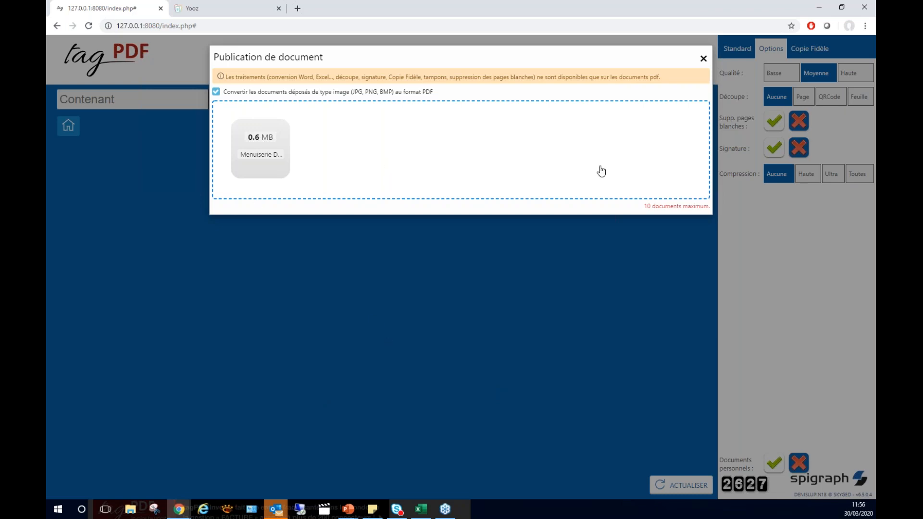
key(alt+Tab)
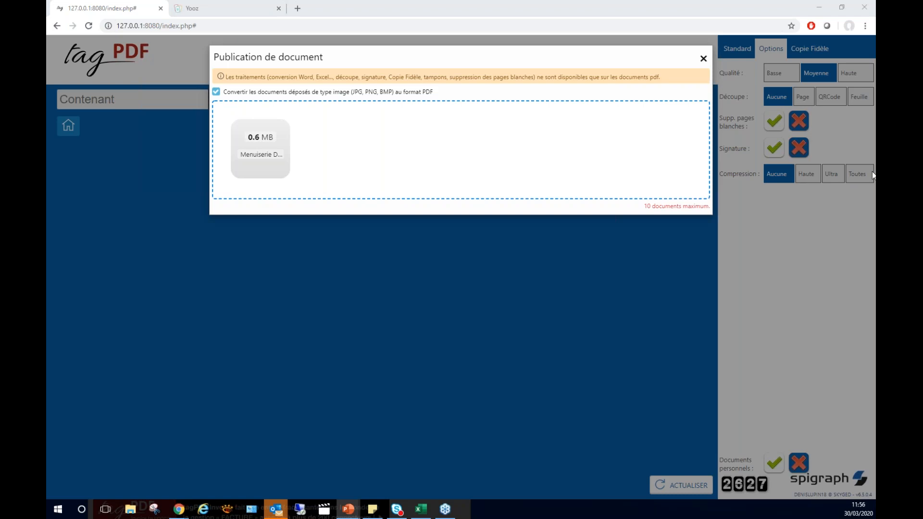
click(703, 59)
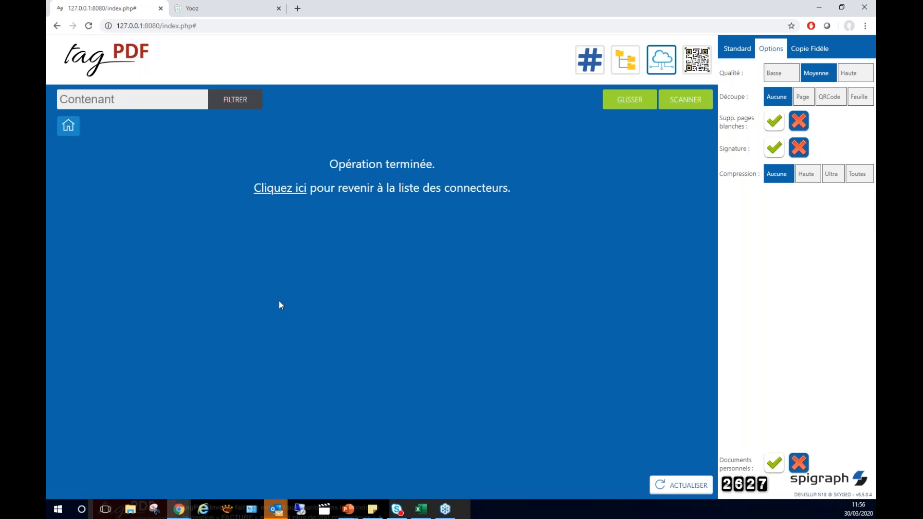
Switch to Yooz and sign in with the prefilled account credentials.
click(212, 12)
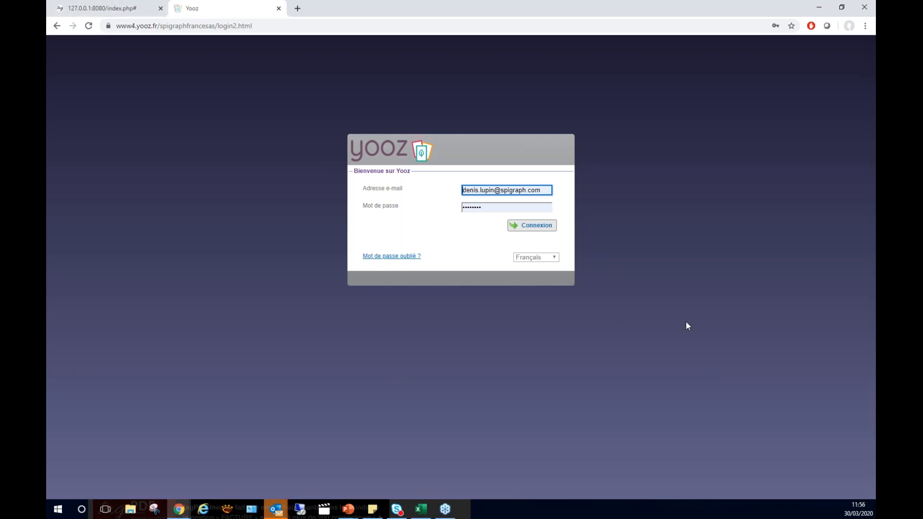
key(alt+Tab)
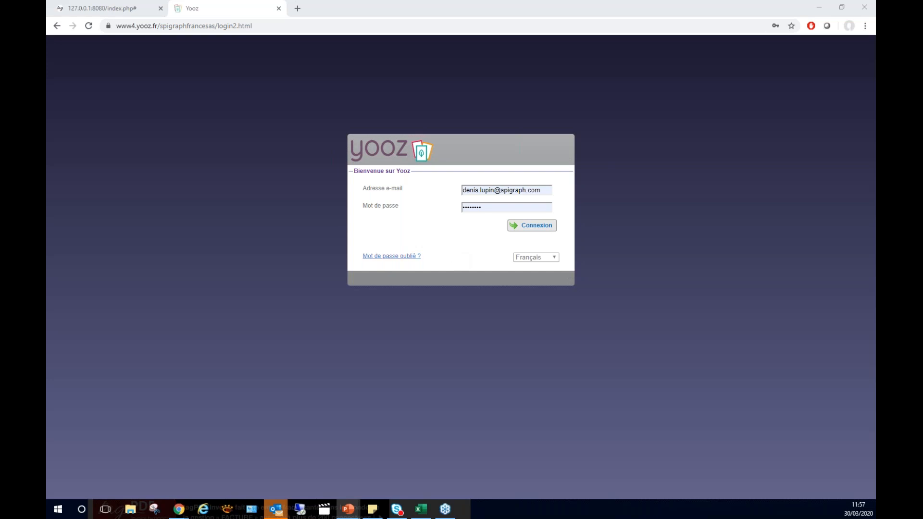
click(533, 224)
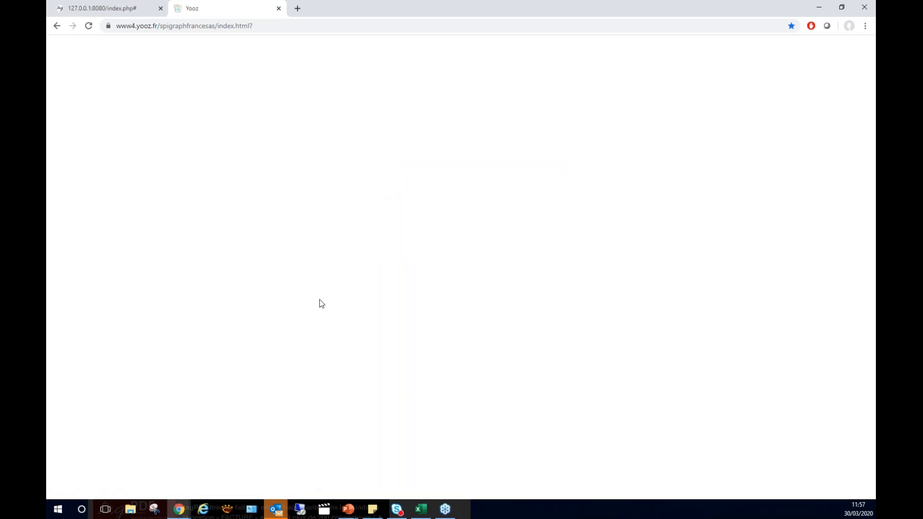
key(alt+Tab)
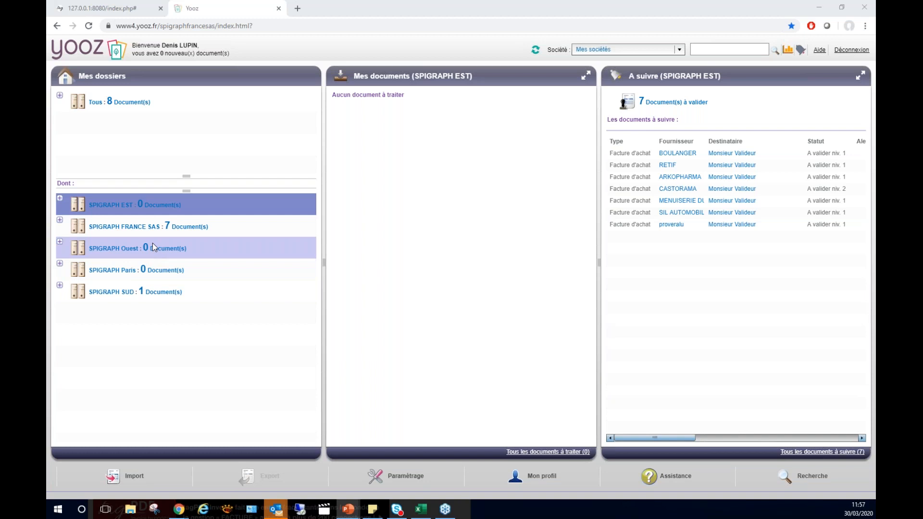
Look through the company filter choices and display the documents in the SPIGRAPH FRANCE SAS folder.
click(678, 49)
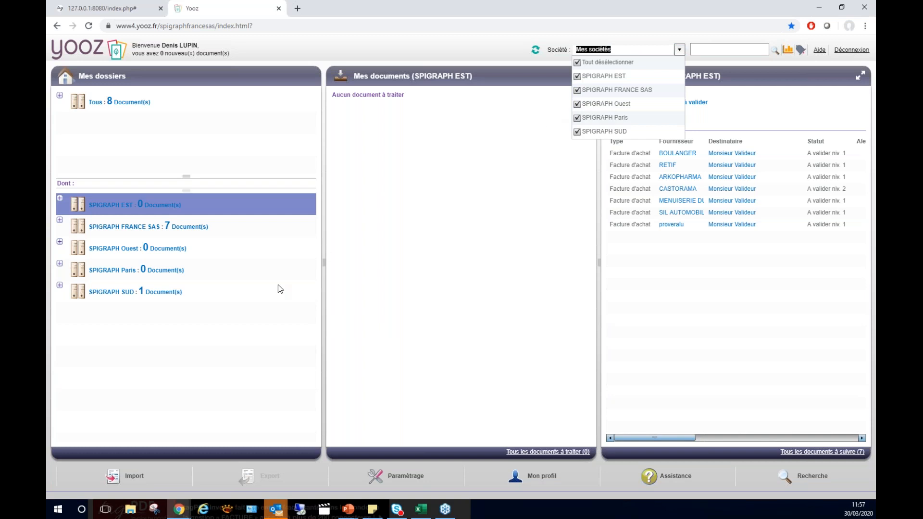
click(134, 359)
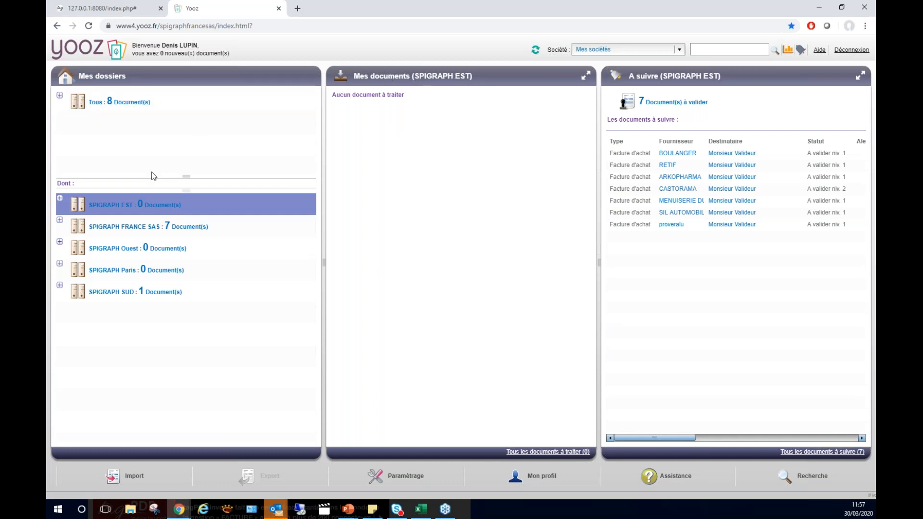
click(133, 229)
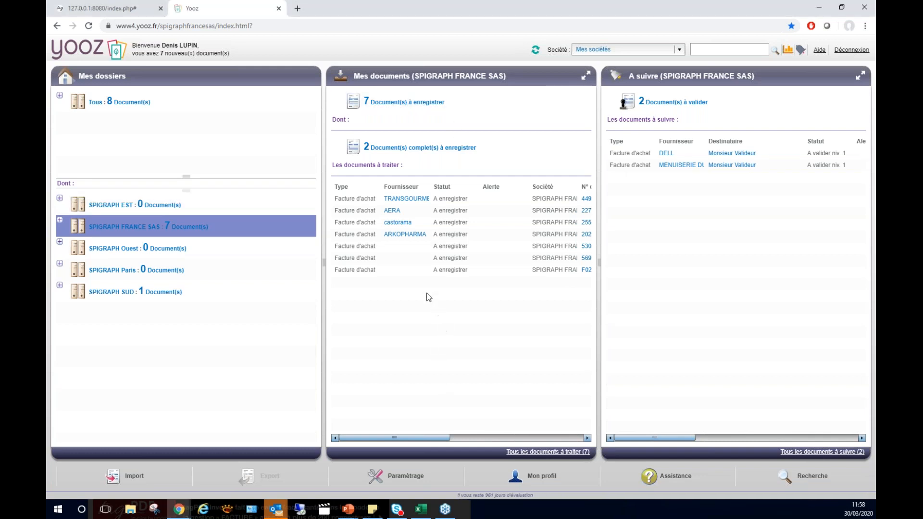
Open the TRANSGOURMET invoice among the complete documents and check its date, invoice number and pre-tax amount against the scan.
click(401, 148)
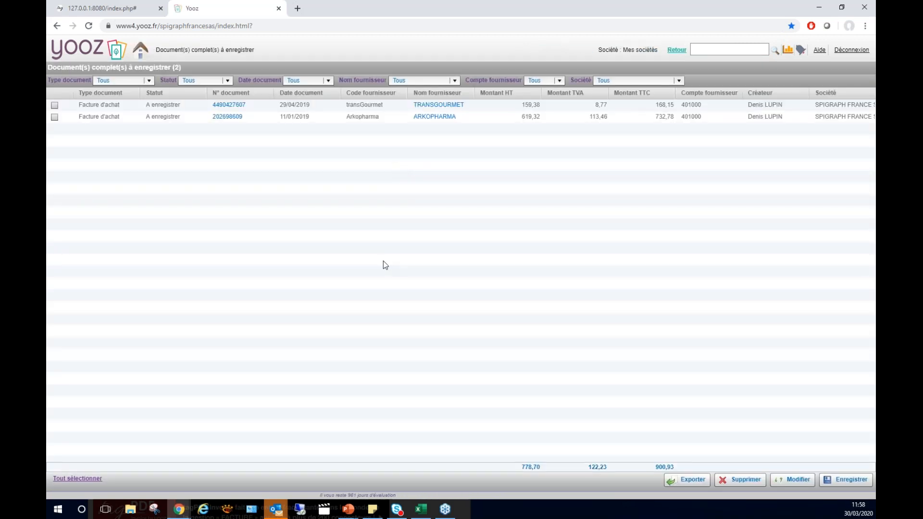
click(378, 105)
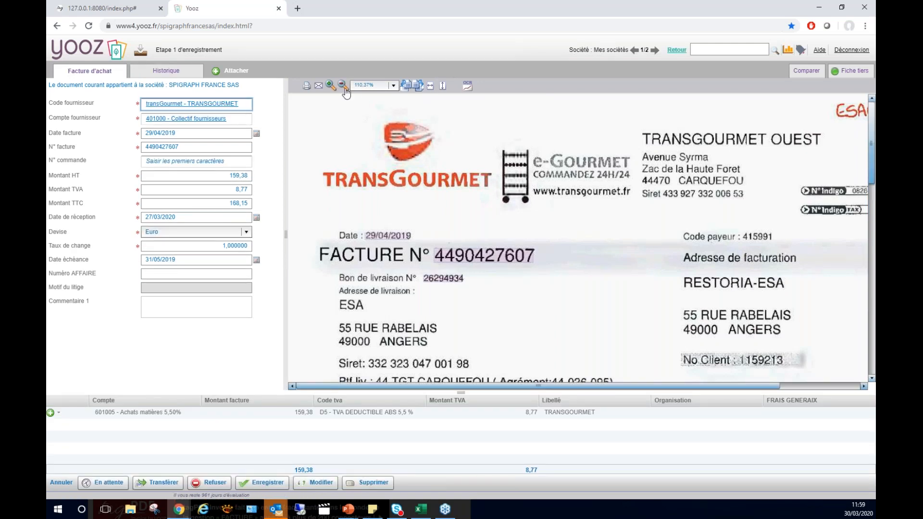
click(342, 86)
click(343, 87)
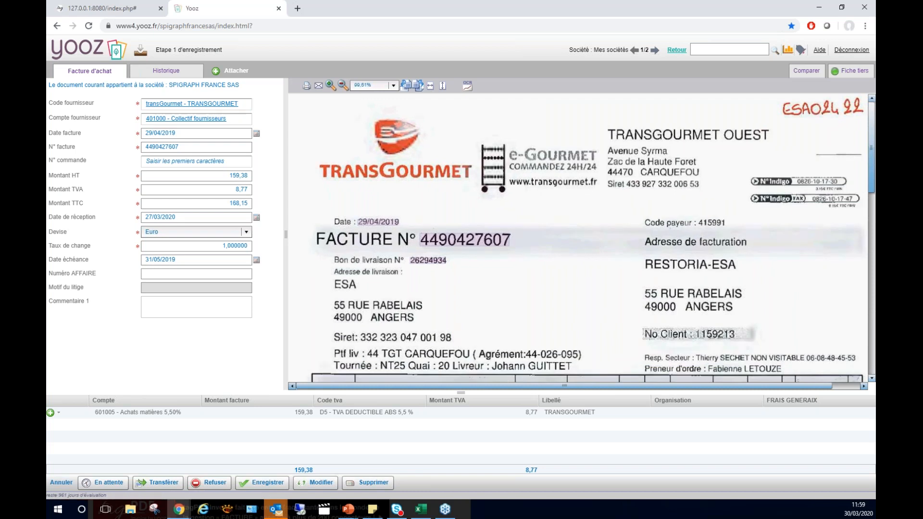
click(186, 134)
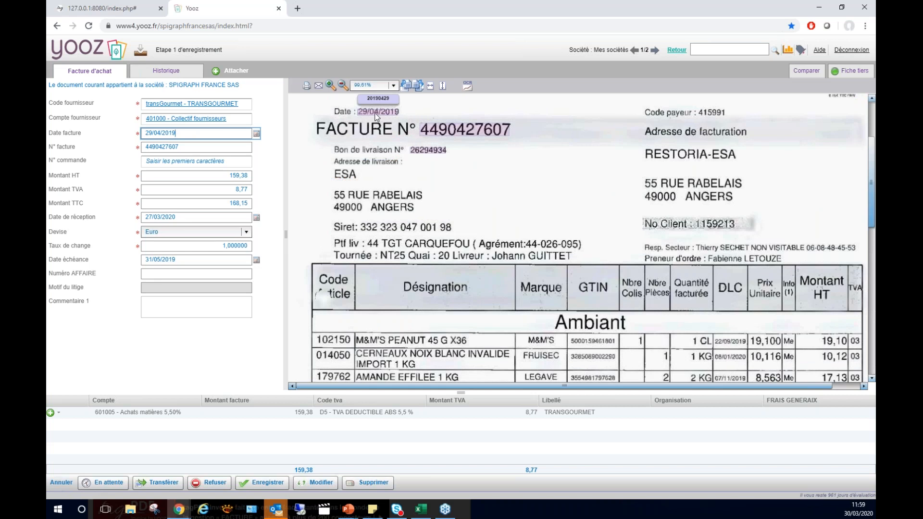
key(Tab)
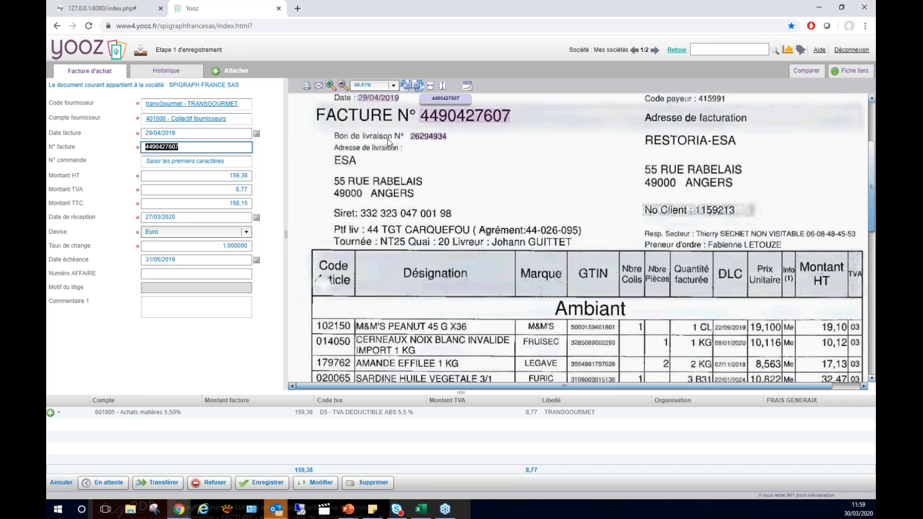
click(472, 117)
key(Tab)
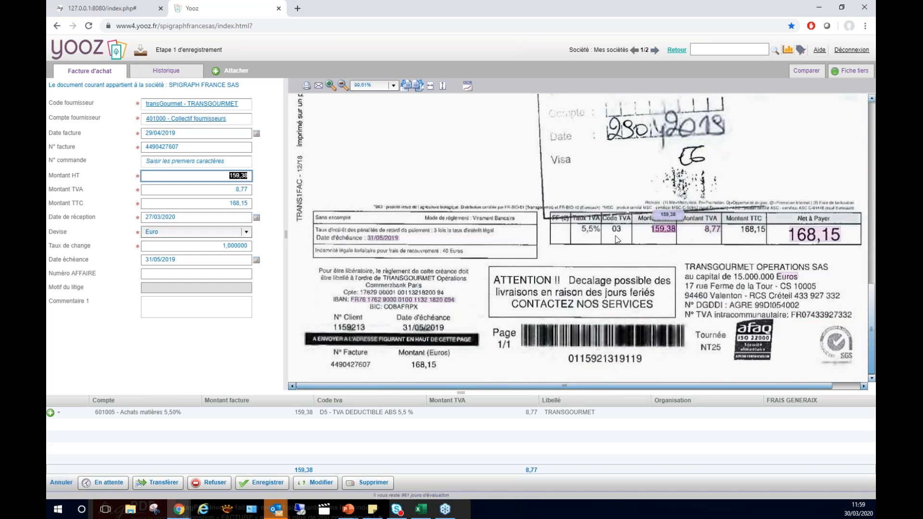
click(665, 230)
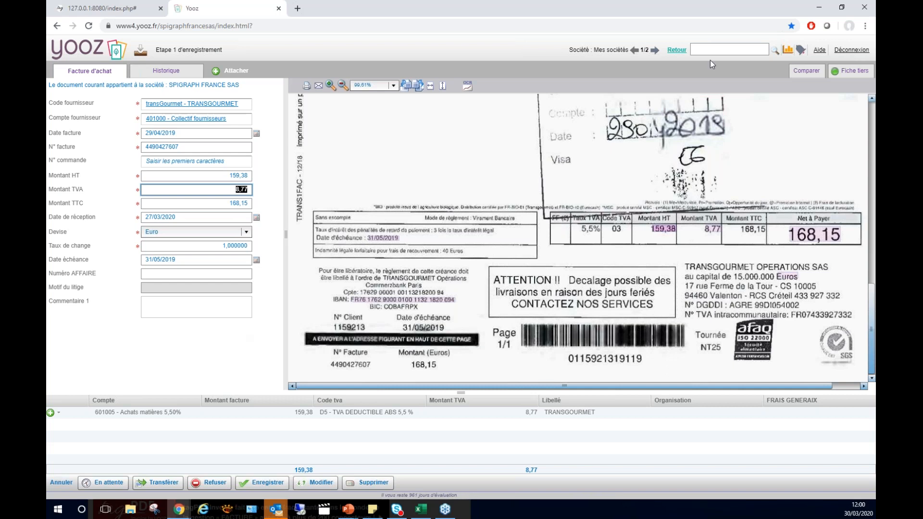
click(677, 50)
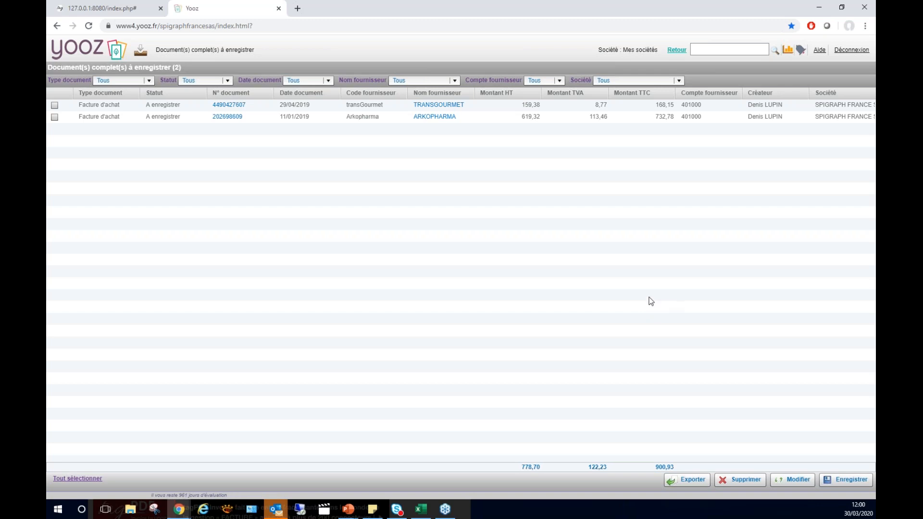
Check the ARKOPHARMA invoice's pre-tax amount and 20% accounting line against the scan, and return to the home page.
double_click(433, 118)
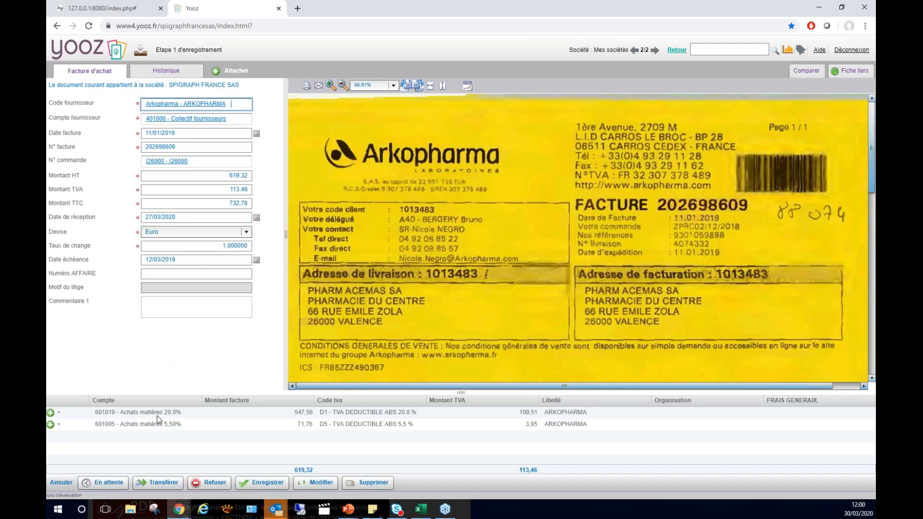
click(148, 416)
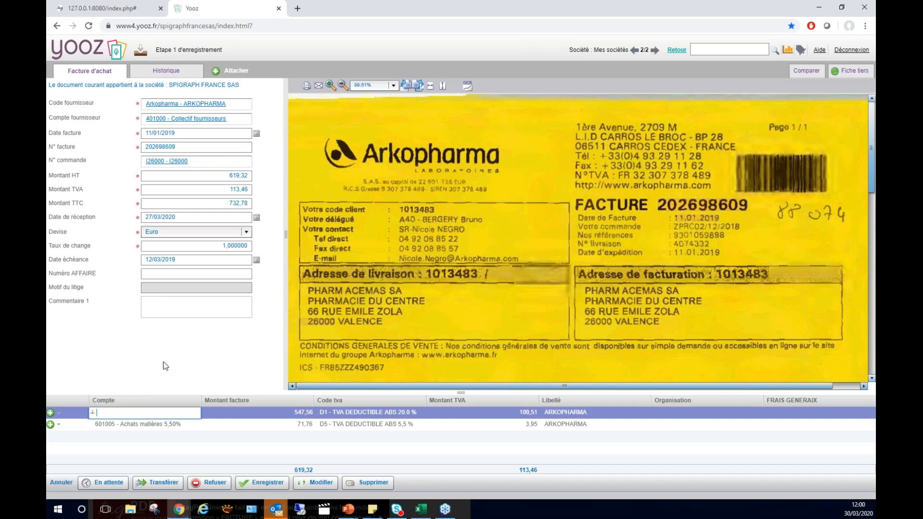
click(197, 176)
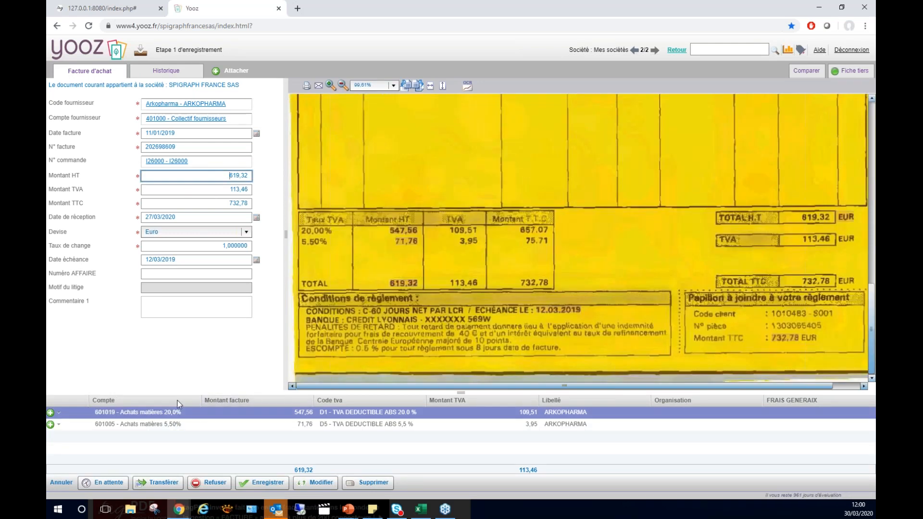
click(310, 412)
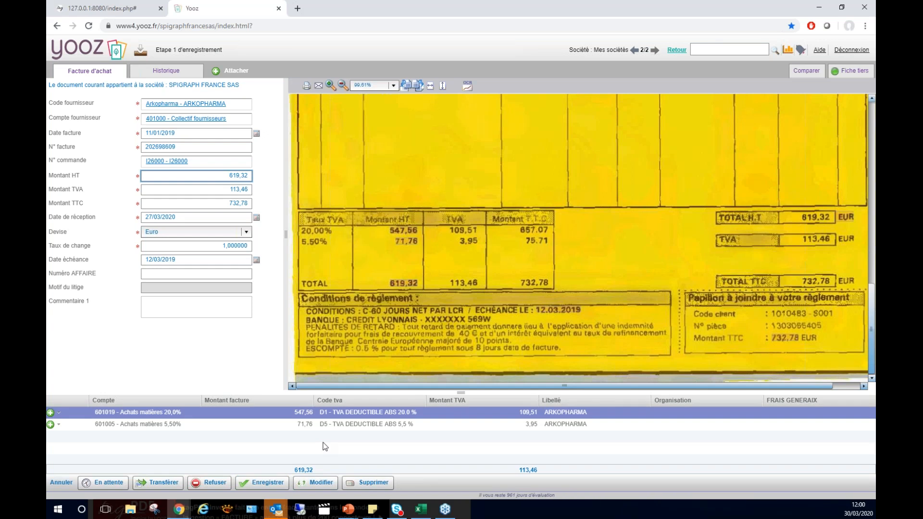
click(676, 50)
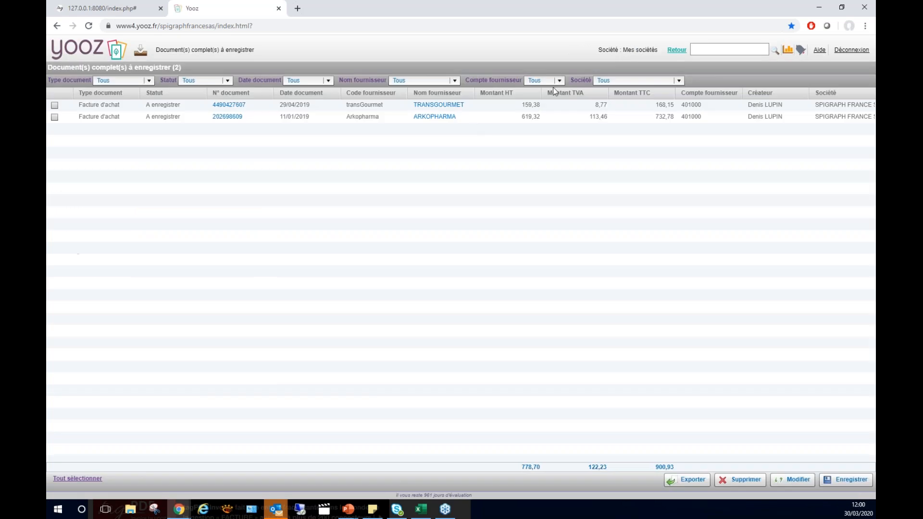
click(675, 51)
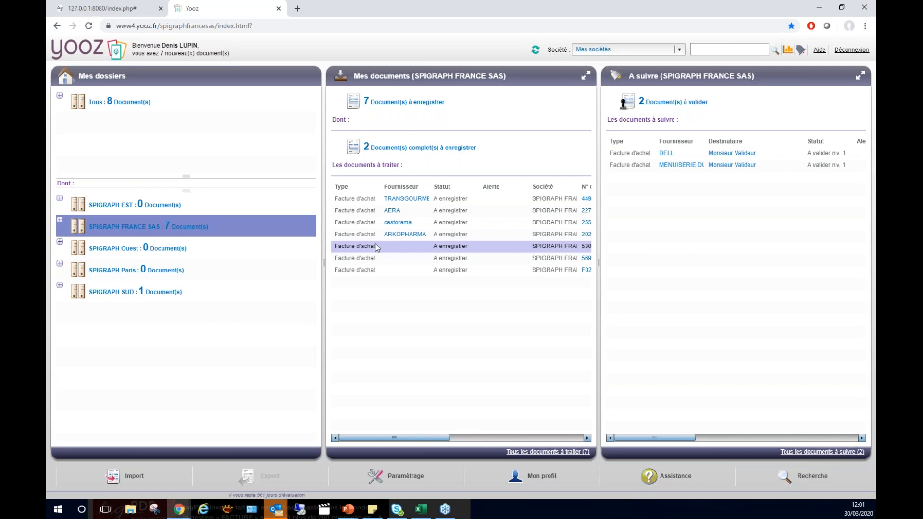
Open the last invoice with no supplier and check its pre-tax amount, VAT, date and invoice number against the scan.
double_click(359, 270)
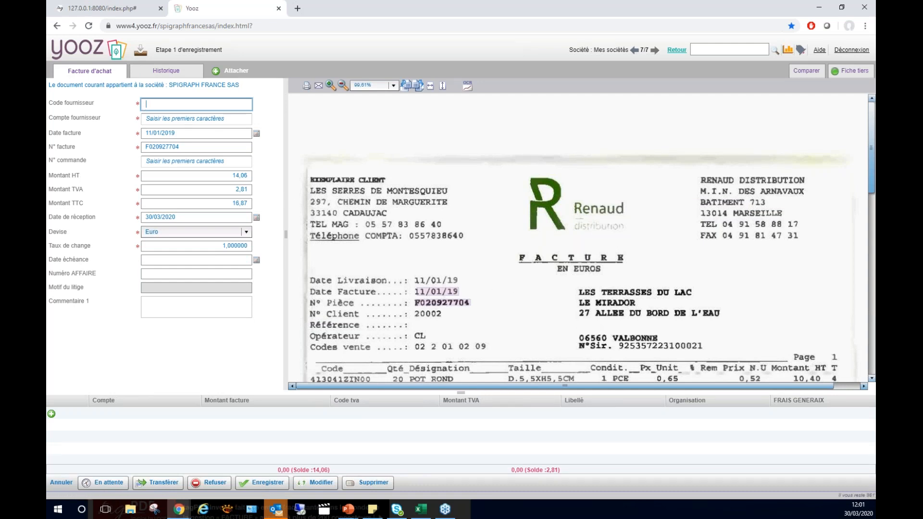
click(201, 177)
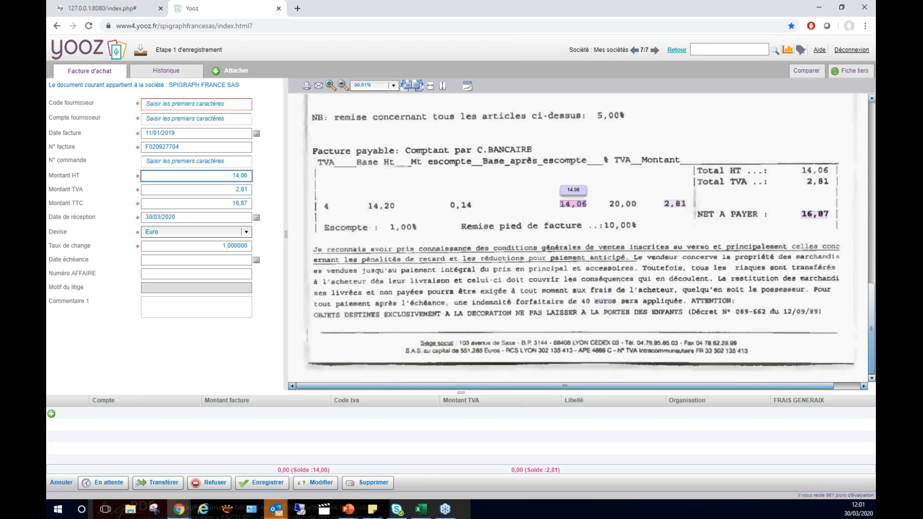
click(206, 189)
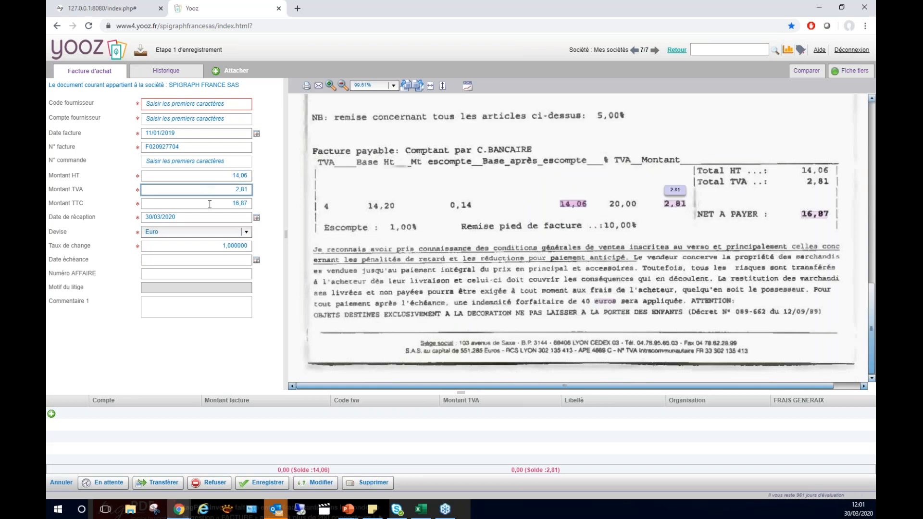
click(193, 135)
click(195, 147)
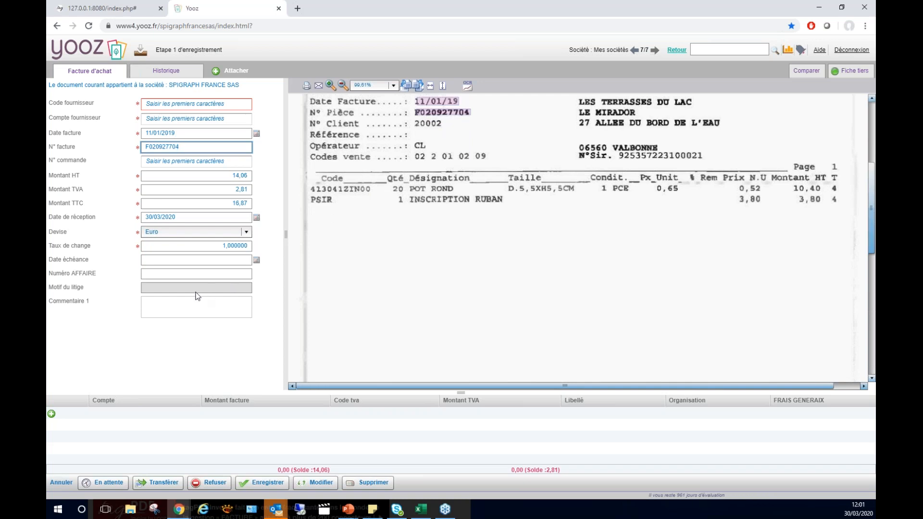
Capture Renaud from the scanned logo as the supplier code and agree to create the matching supplier record.
click(195, 104)
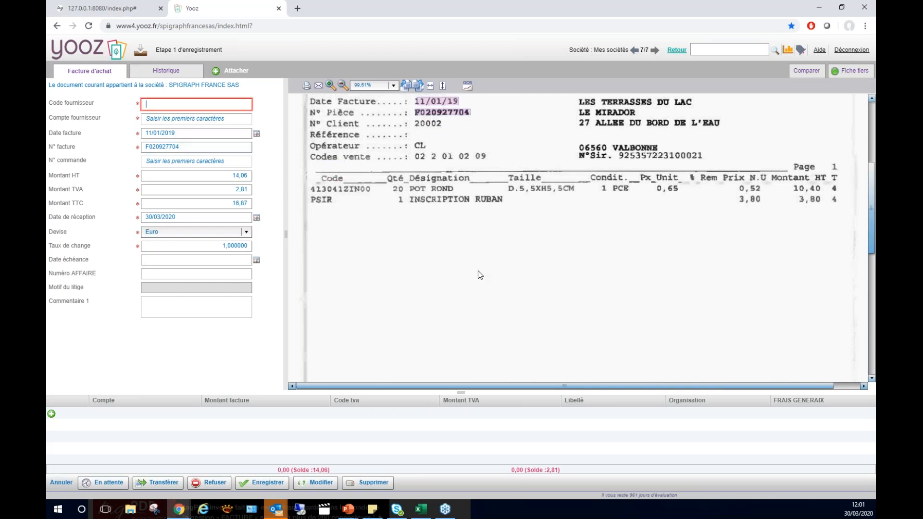
scroll(576, 260, up, 5)
scroll(576, 258, up, 1)
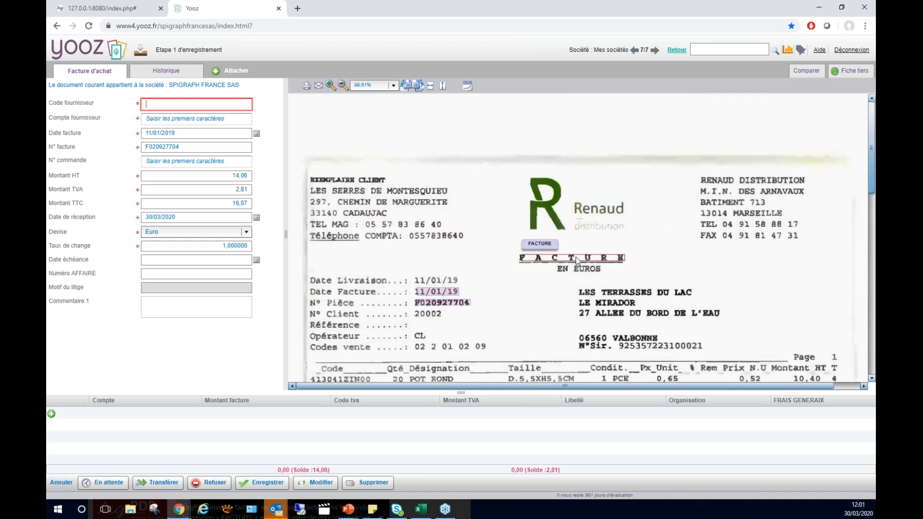
mouse_move(585, 210)
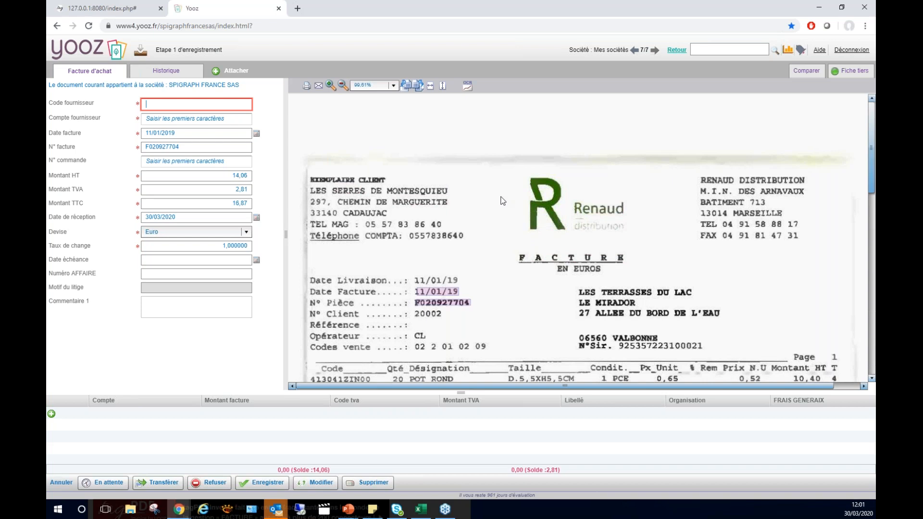
click(602, 209)
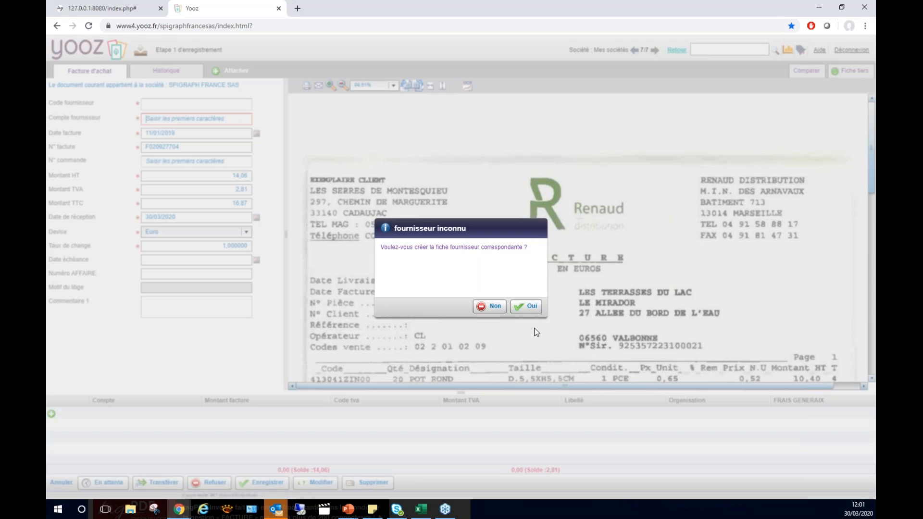
click(524, 307)
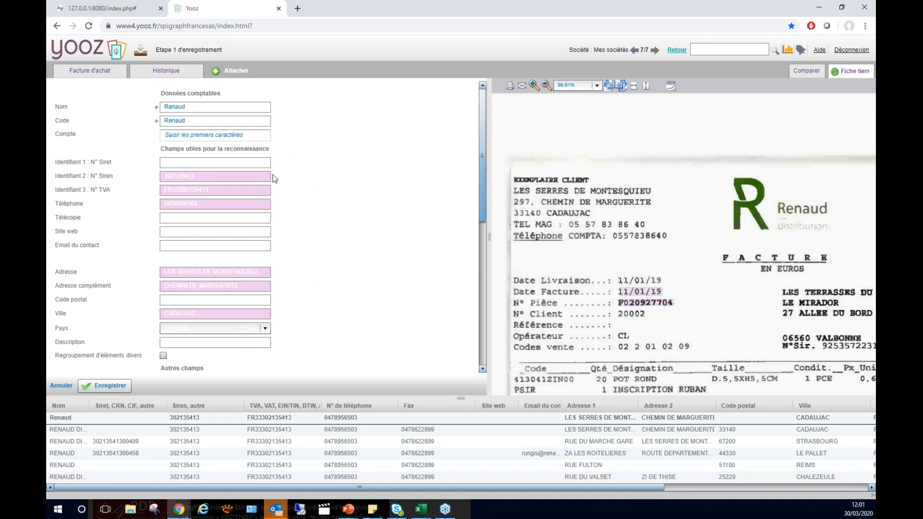
Fill the new supplier record from the suggested RENAUD DISTRIBUTION entry in CADAUJAC, and return to the home page without saving.
click(320, 430)
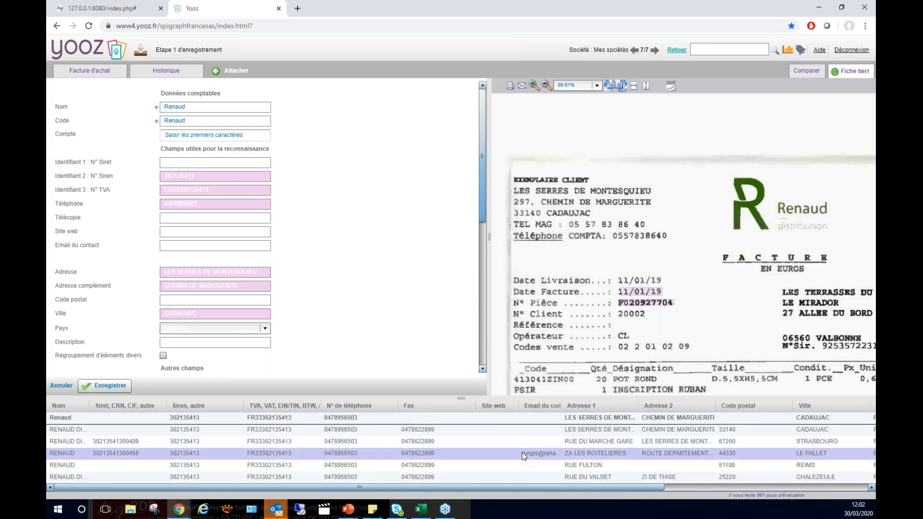
double_click(339, 430)
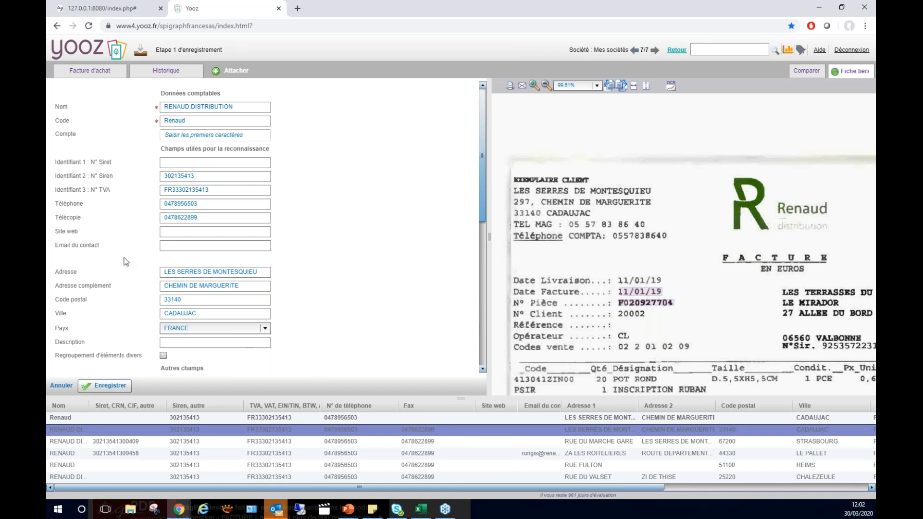
click(290, 429)
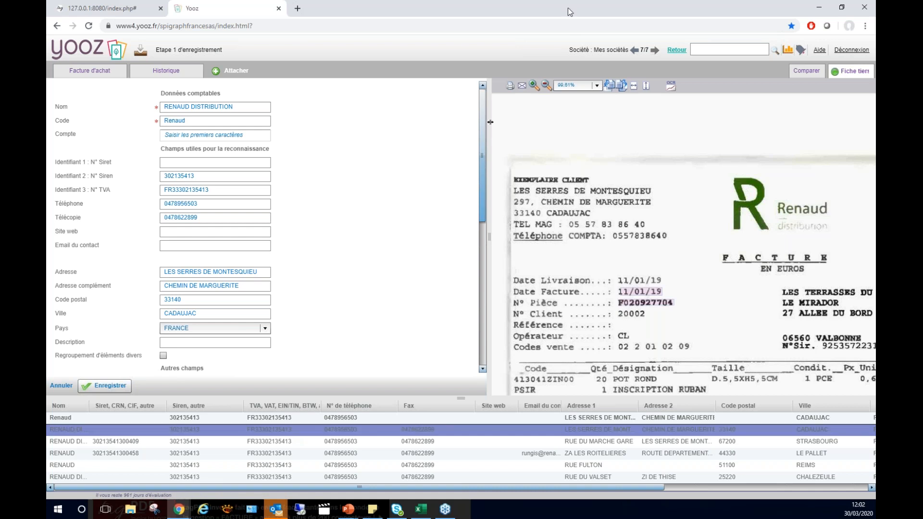
click(677, 50)
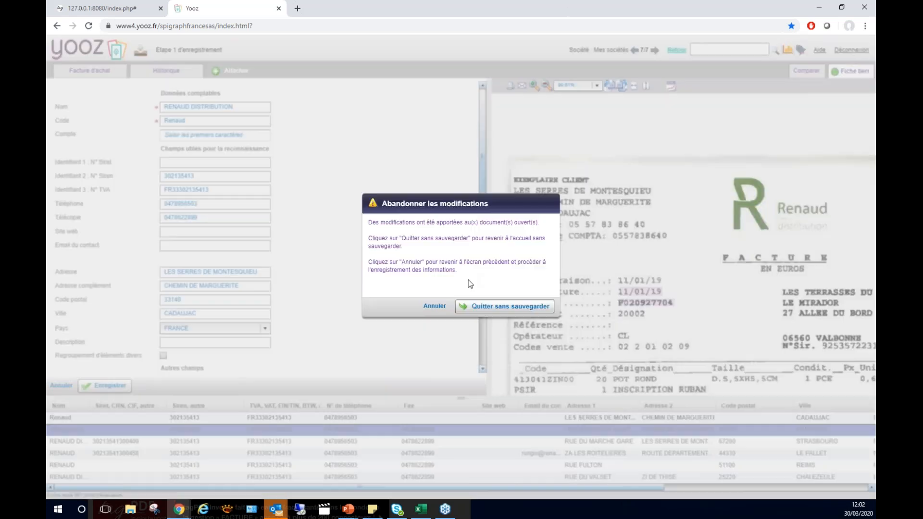
click(488, 307)
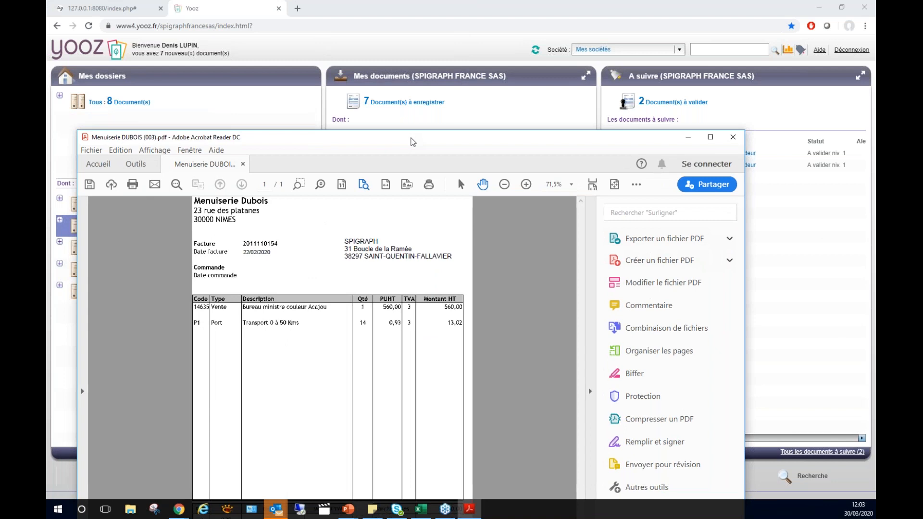
Move the PDF and e-mail windows out of the way and open the TRANSGOURMET invoice among the complete documents.
drag(398, 137, 243, 118)
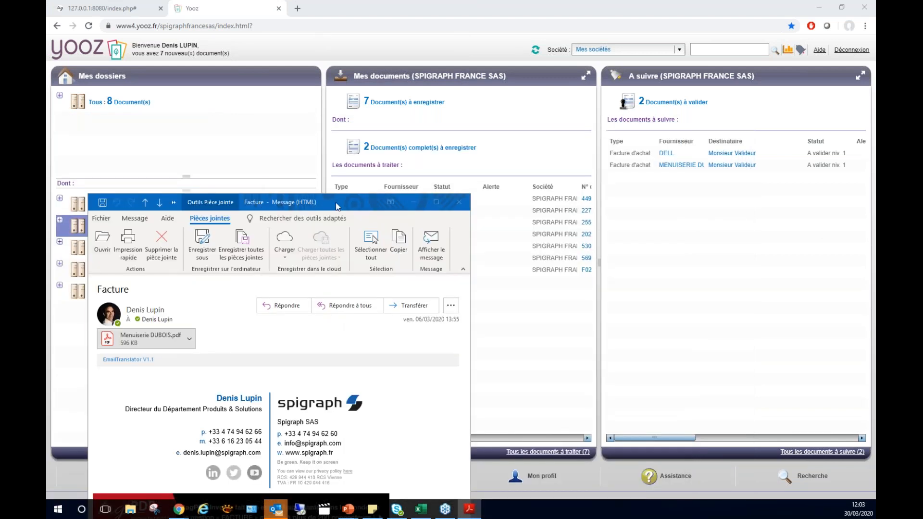
drag(331, 206, 47, 197)
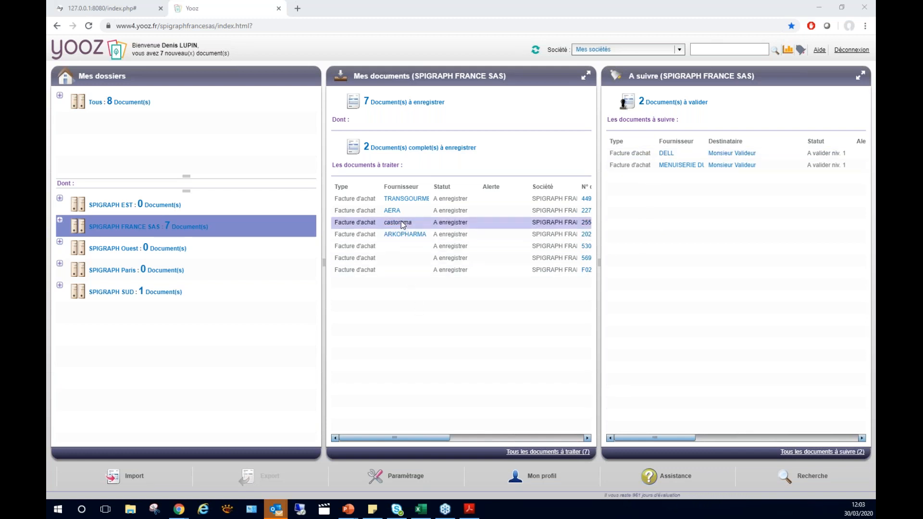
click(399, 149)
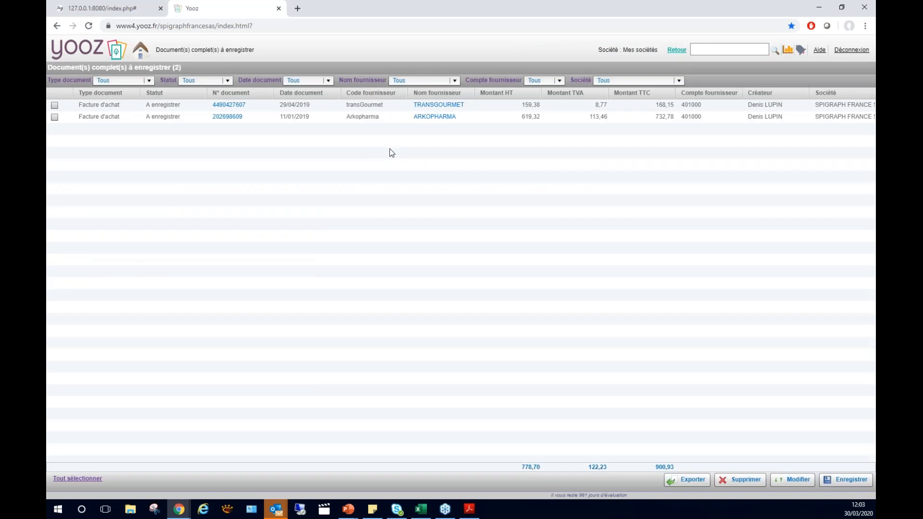
double_click(352, 106)
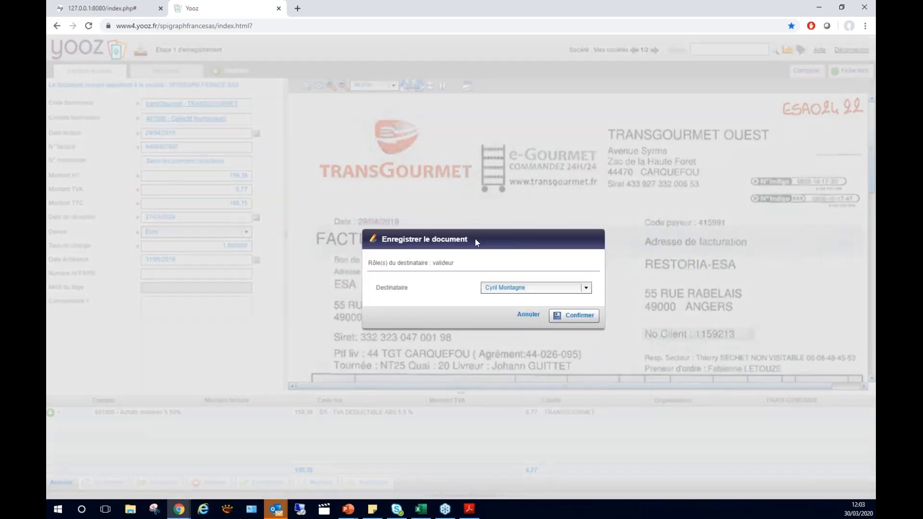
Register the TRANSGOURMET invoice with the generic validator account as recipient, and return to the home page.
drag(549, 235, 507, 175)
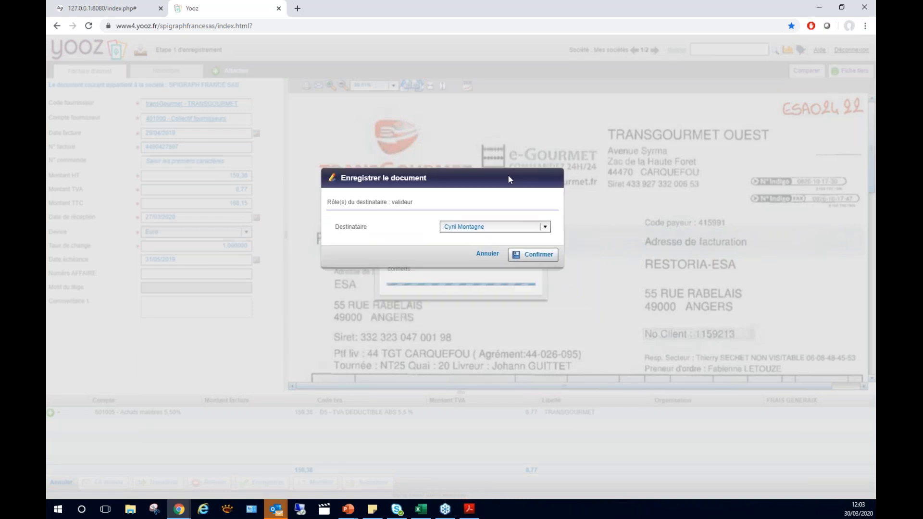
click(544, 227)
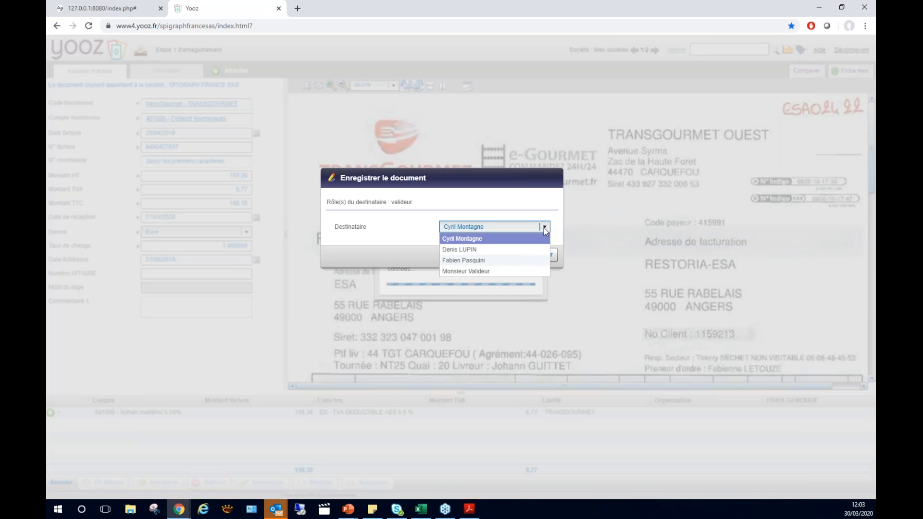
click(472, 270)
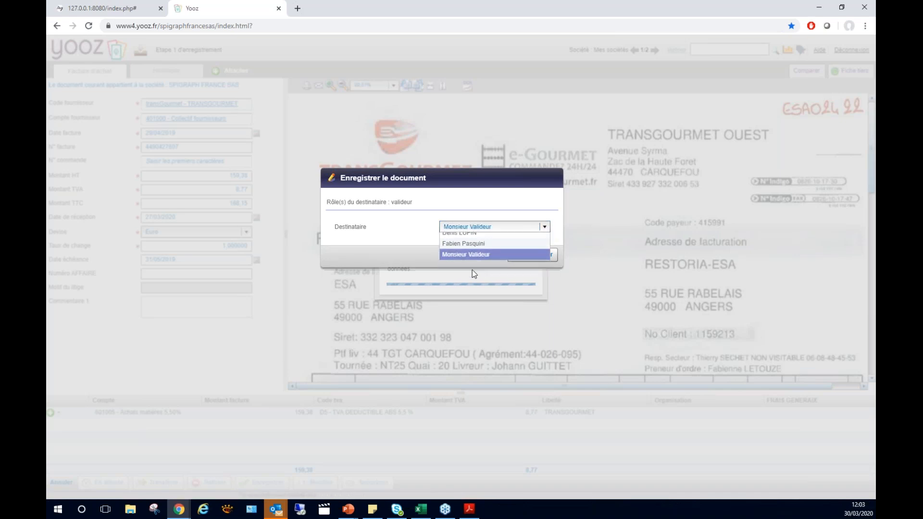
click(528, 255)
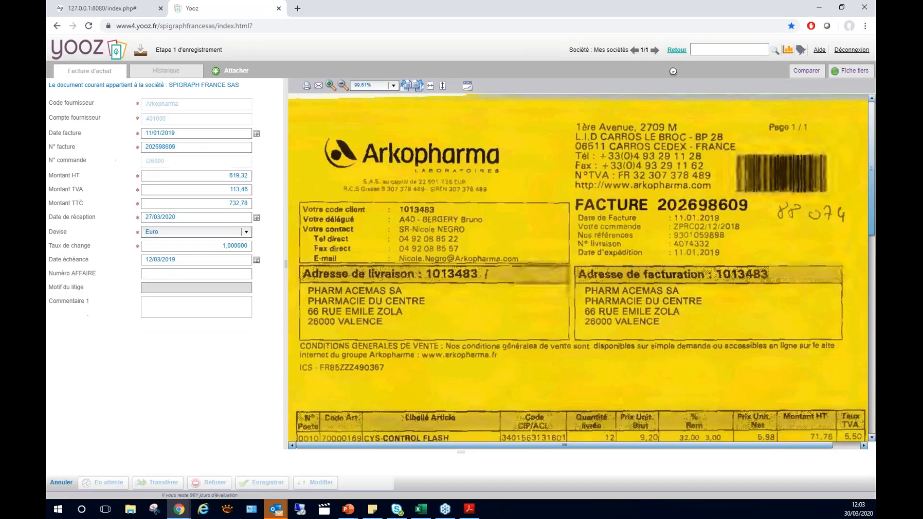
click(677, 50)
click(477, 308)
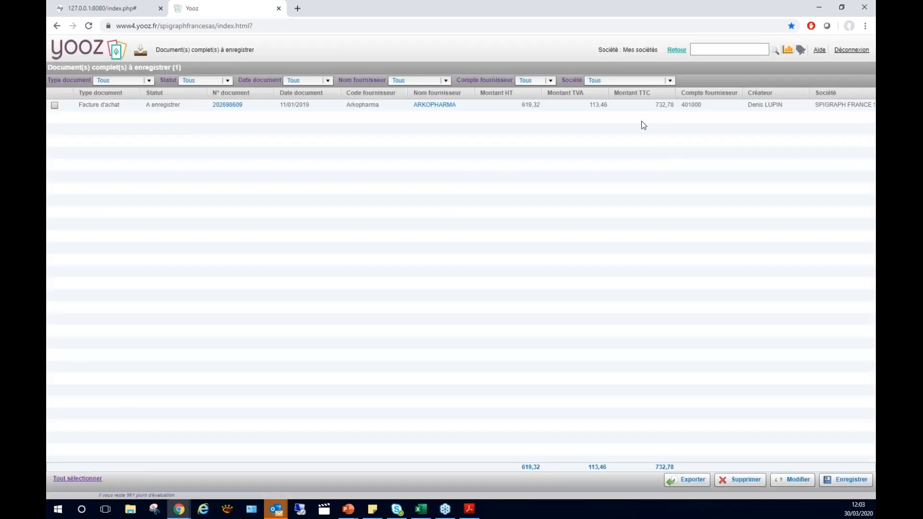
click(675, 50)
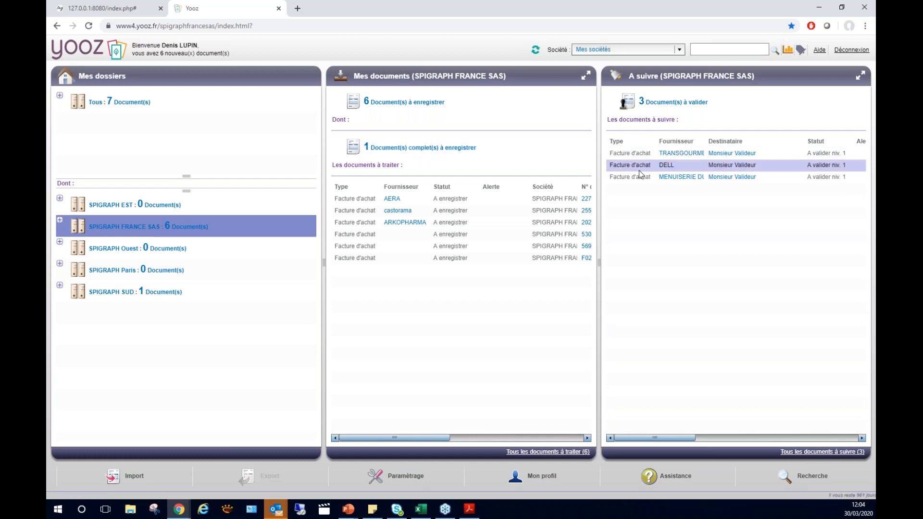
Open the MENUISERIE DUBOIS invoice to validate and capture "Bureau ministre couleur Acajou" from the scan into Commentaire 1.
click(667, 179)
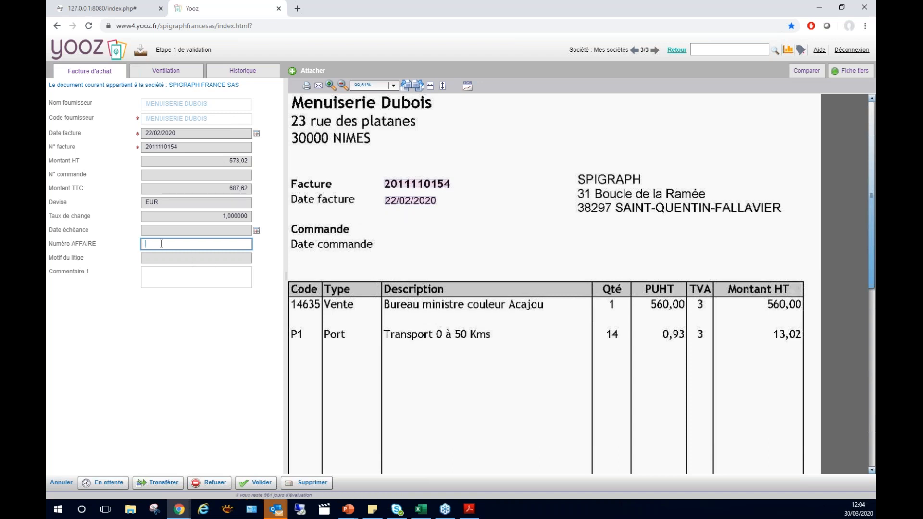
click(162, 276)
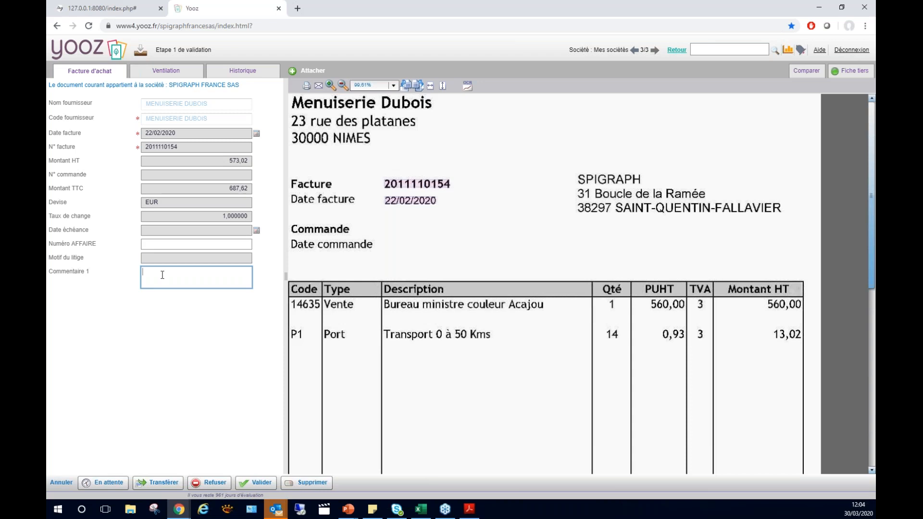
click(400, 306)
click(438, 307)
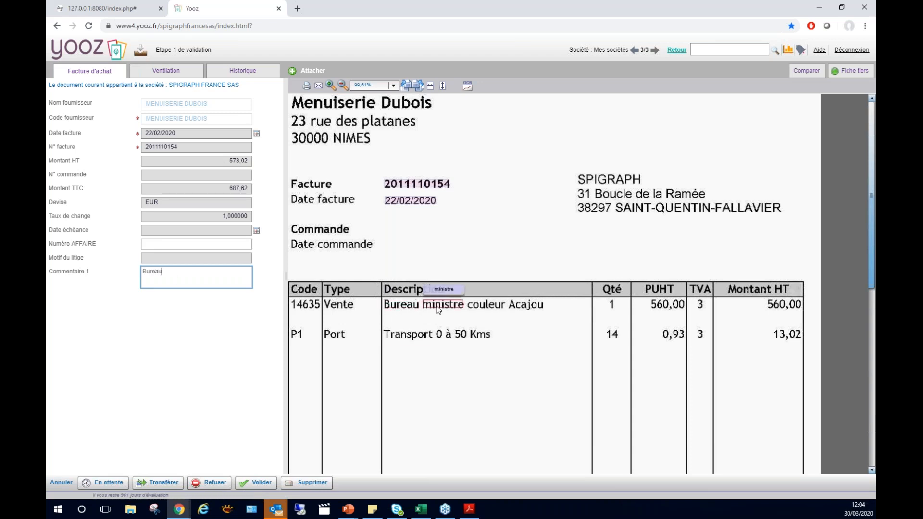
click(486, 305)
click(511, 306)
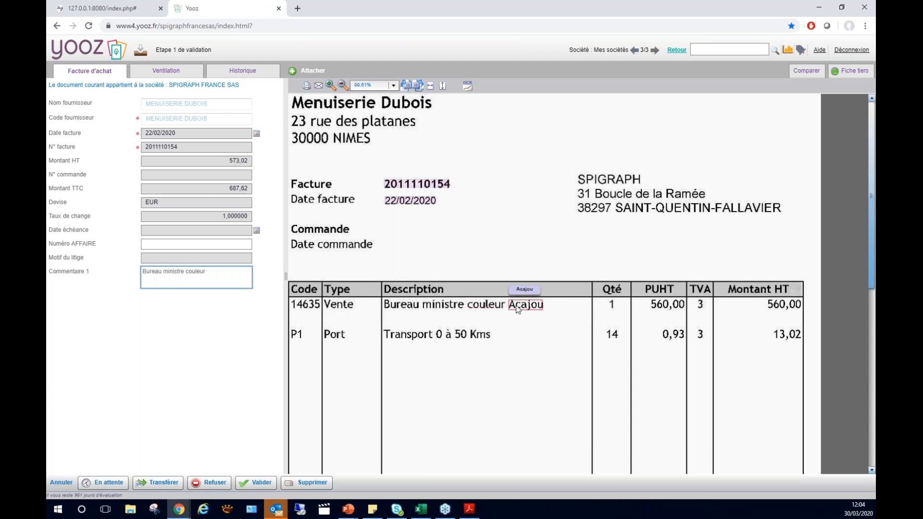
Review the prefilled supplier e-mail and the invoice refusal options, cancel both, and return to the home page.
click(184, 245)
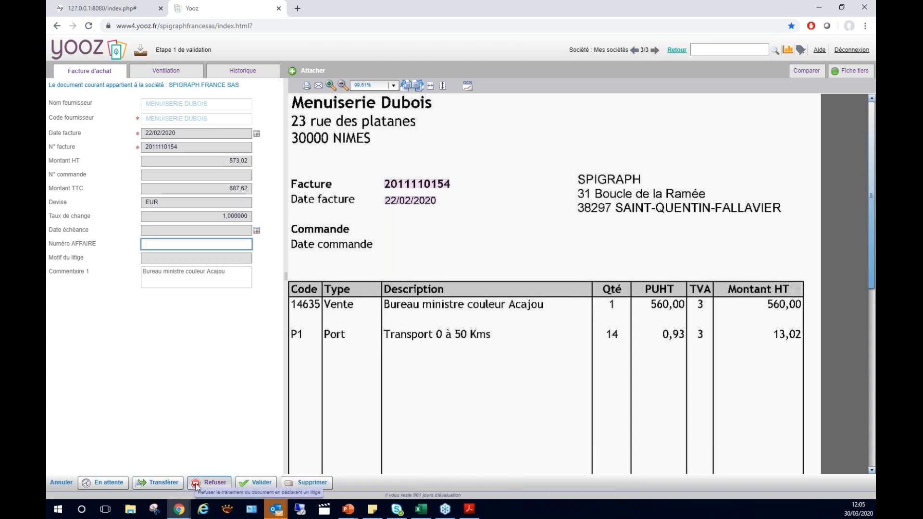
click(318, 86)
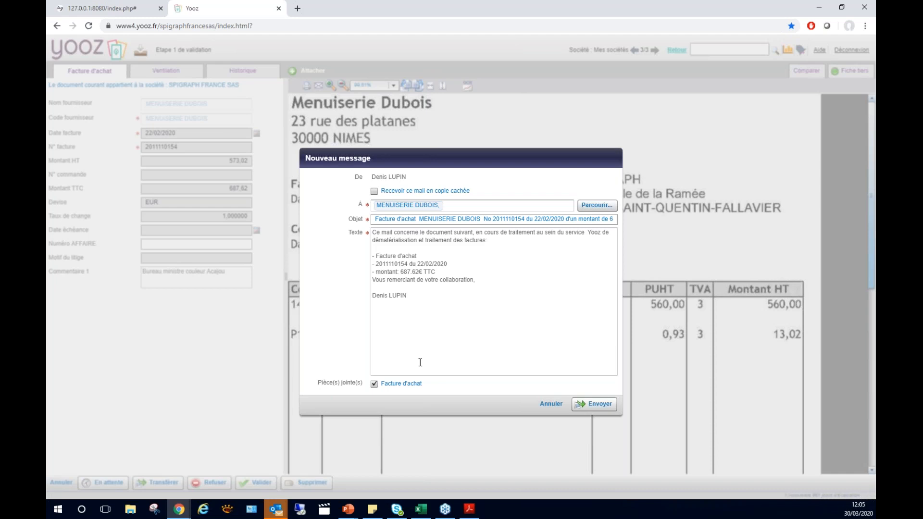
click(551, 406)
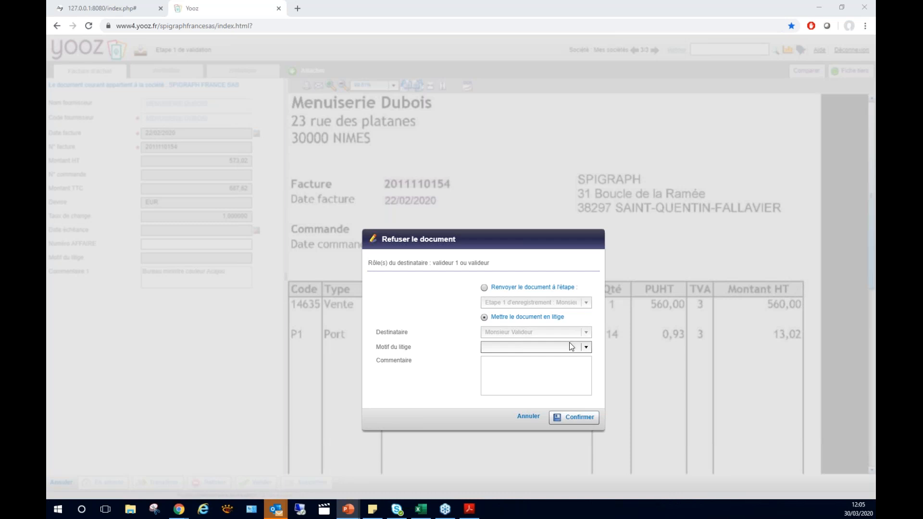
click(528, 418)
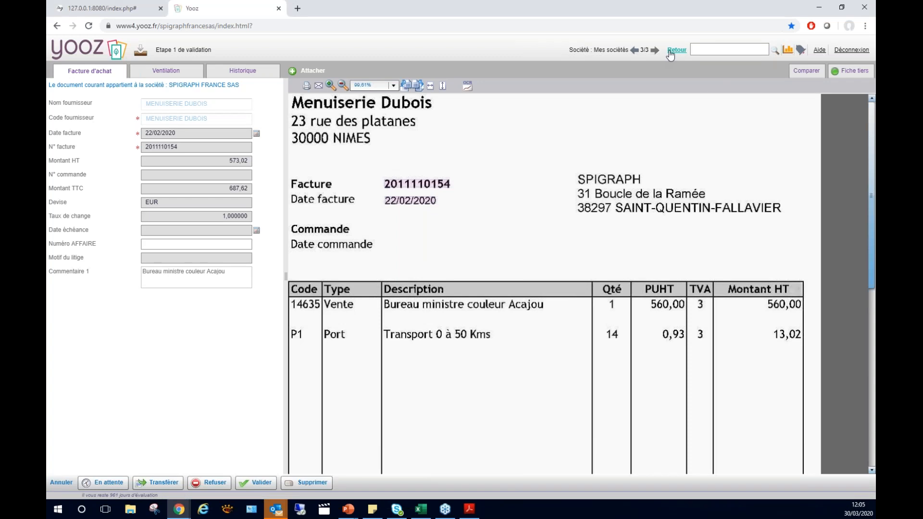
click(670, 53)
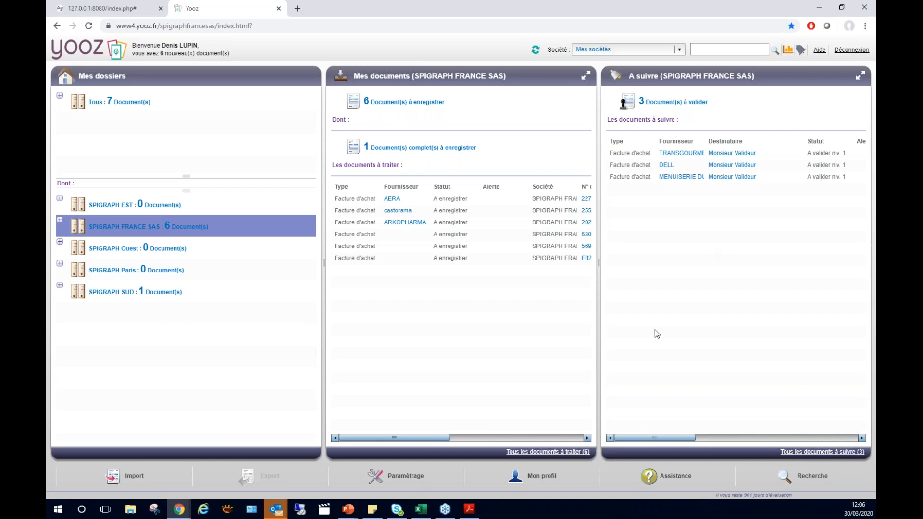
Review the EXPORT QUADRA accounting export settings and the available export formats, and return to the home page.
click(403, 481)
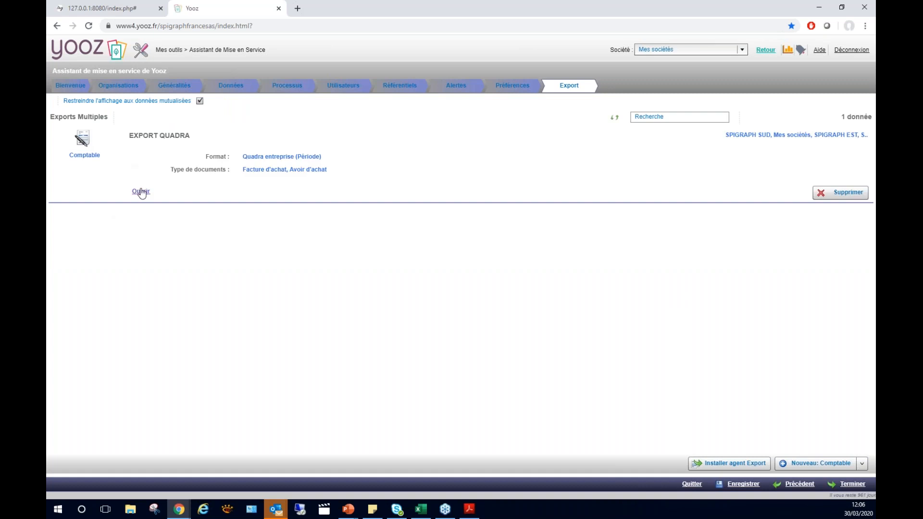
click(141, 192)
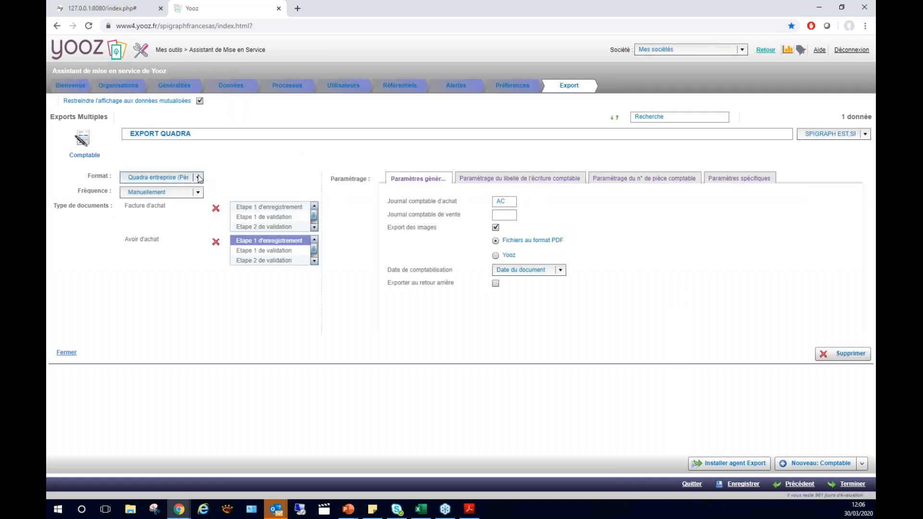
click(198, 178)
drag(199, 218, 199, 243)
click(198, 257)
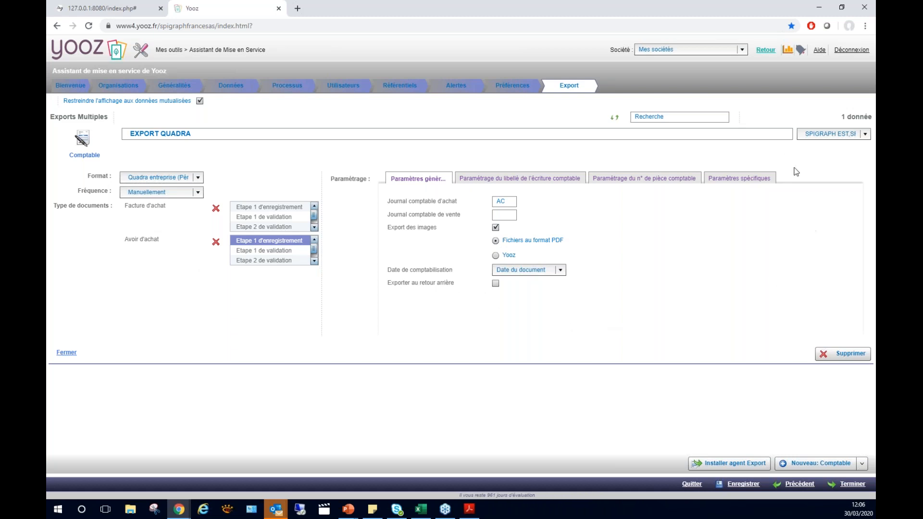
click(765, 50)
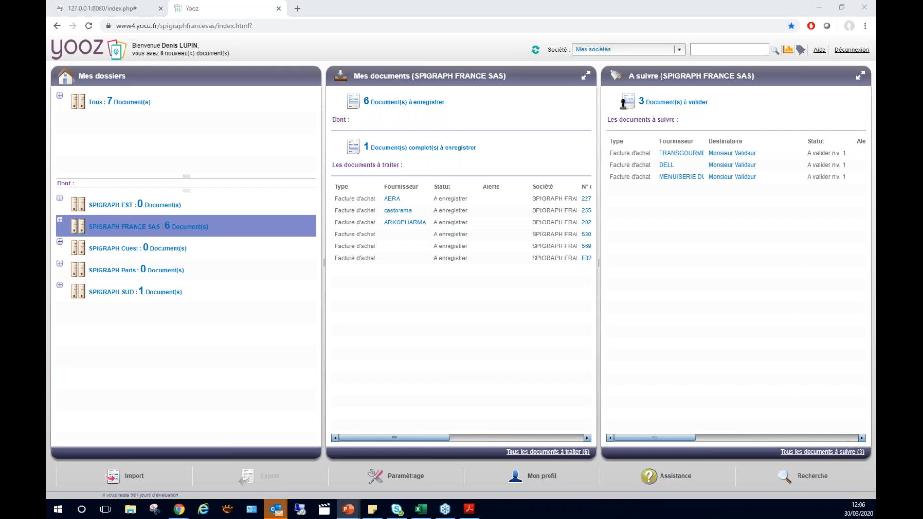
Run a full-text search for "boulanger" from the advanced search page and open the second BOULANGER invoice found.
click(811, 477)
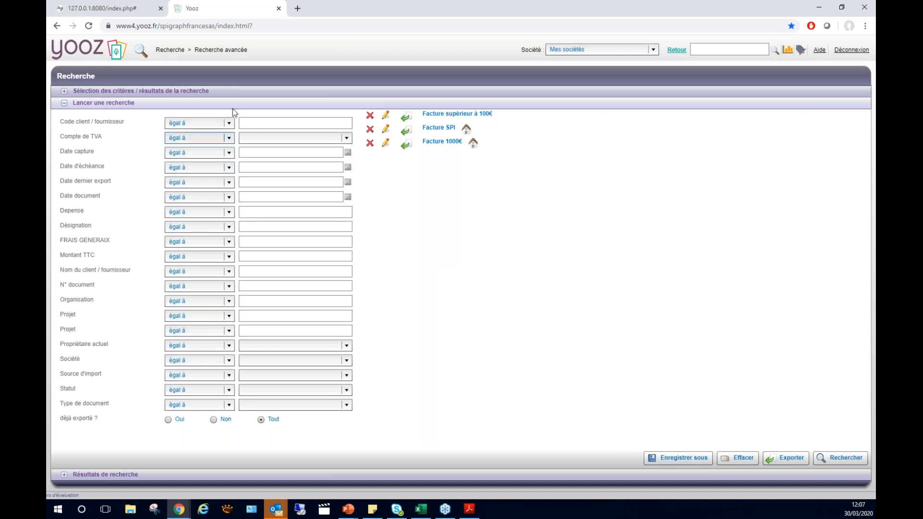
click(230, 256)
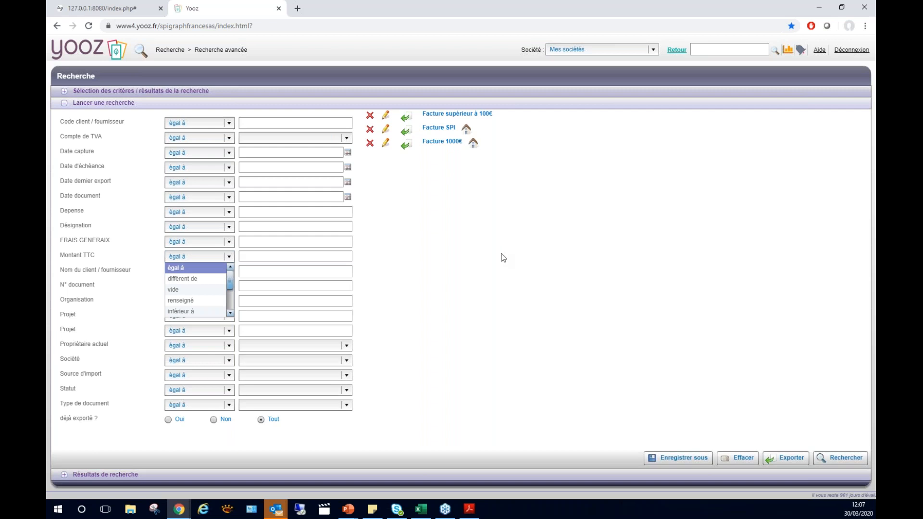
click(735, 50)
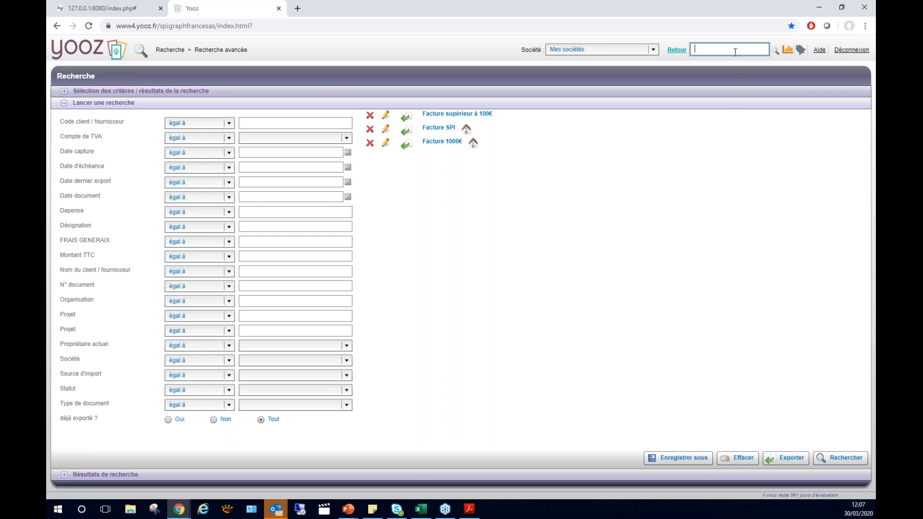
text(boul)
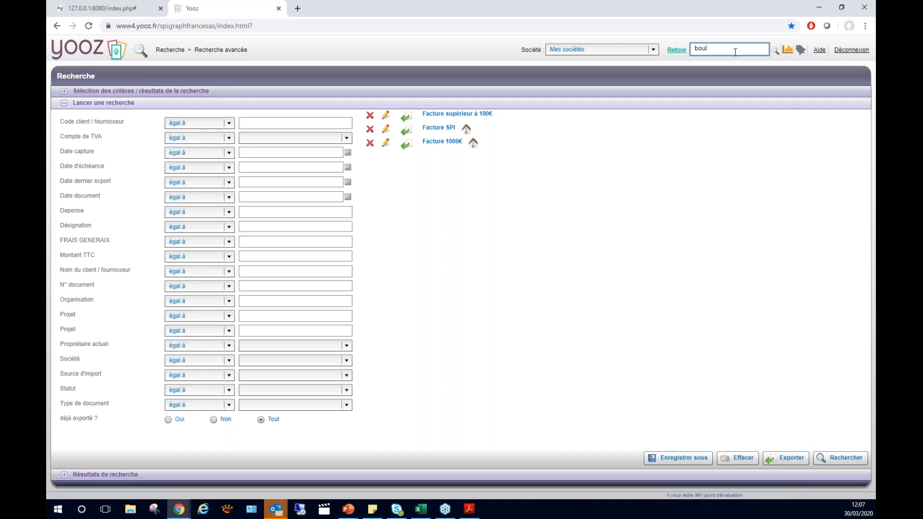
text(anger)
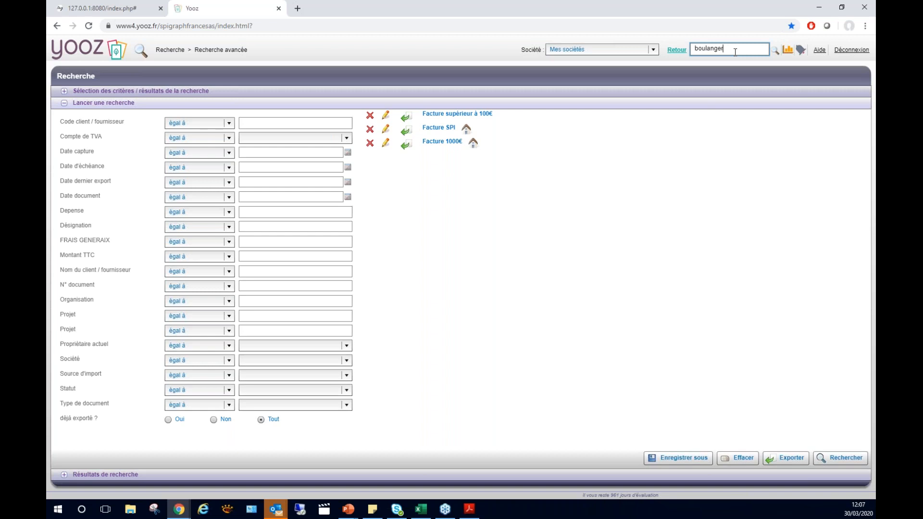
key(Return)
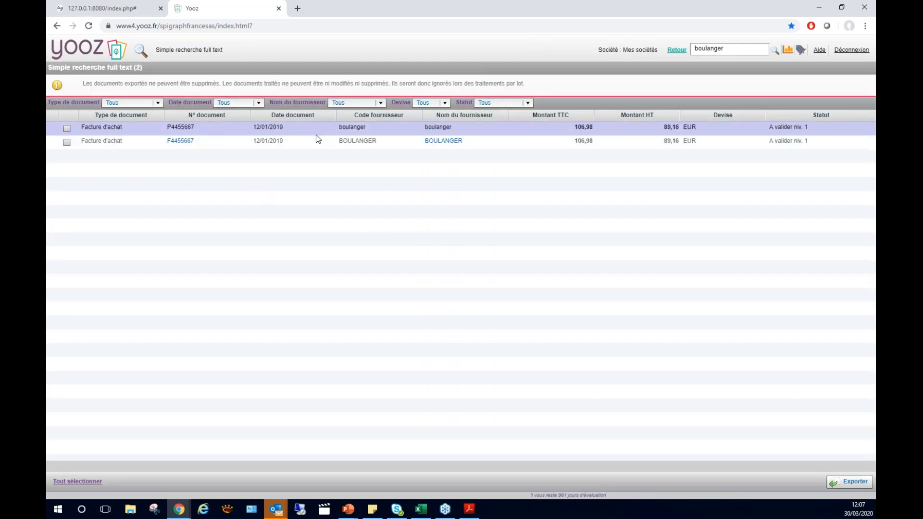
click(379, 140)
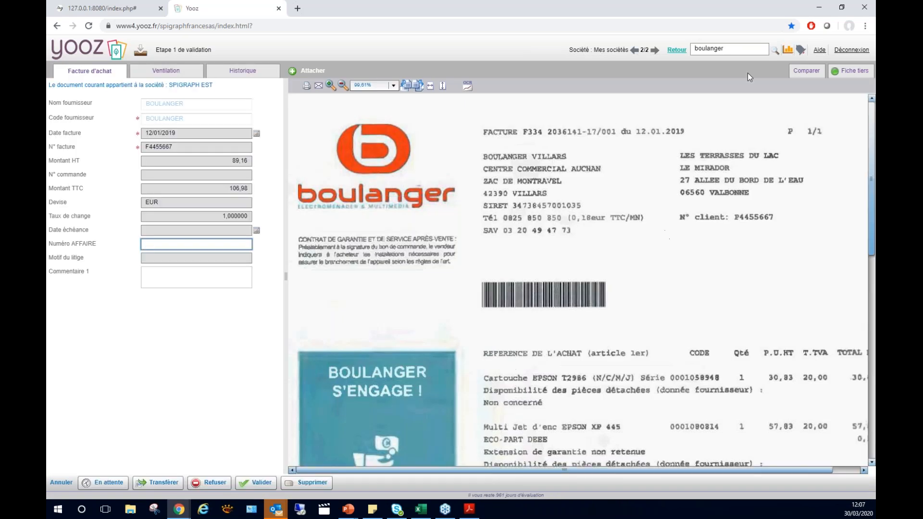
Search the full text for "epson", examine the article lines on the BOULANGER invoice scan, and return to the home page.
click(675, 50)
double_click(715, 49)
text(epson)
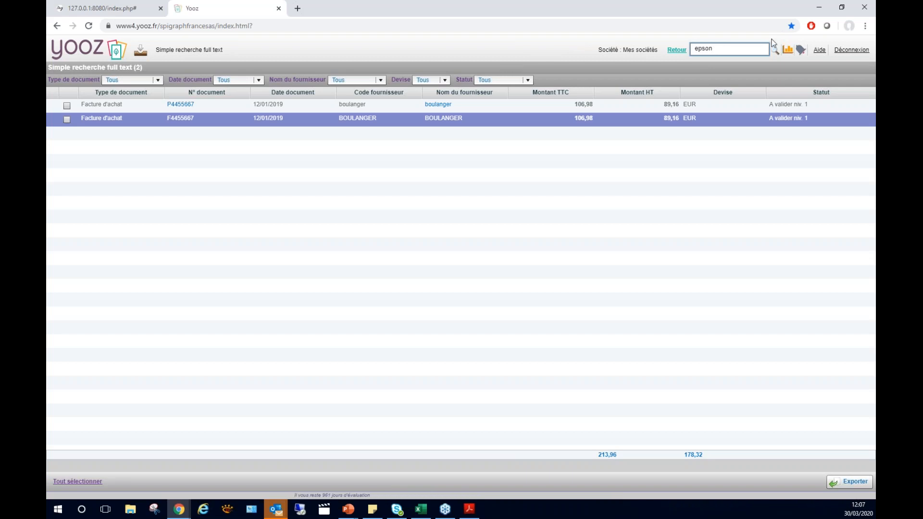
click(774, 51)
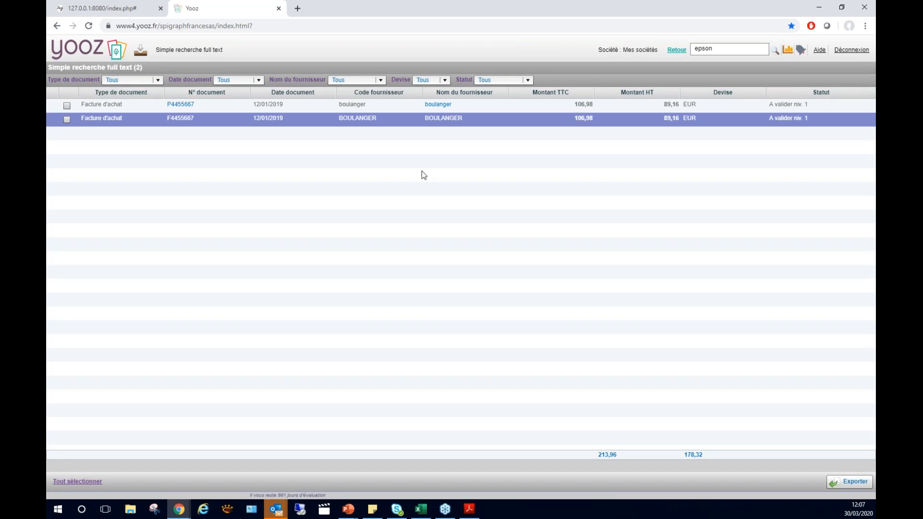
double_click(356, 118)
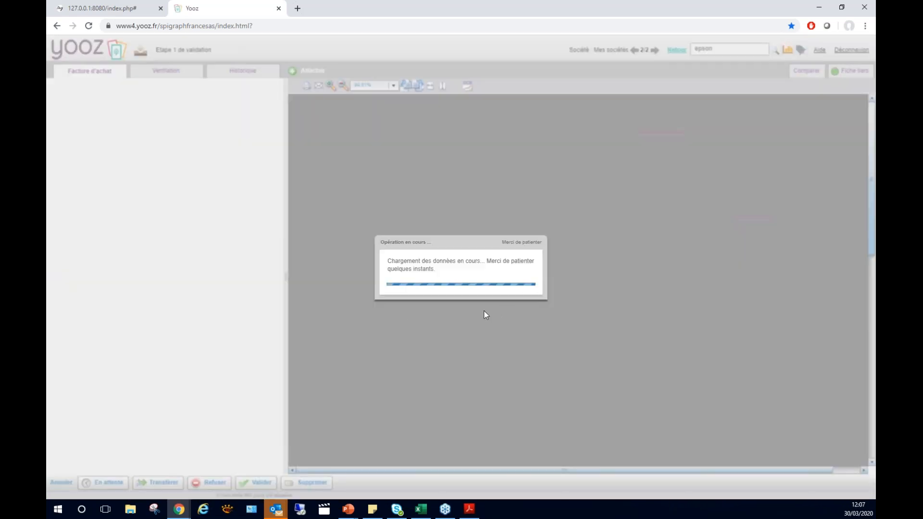
scroll(599, 324, down, 1)
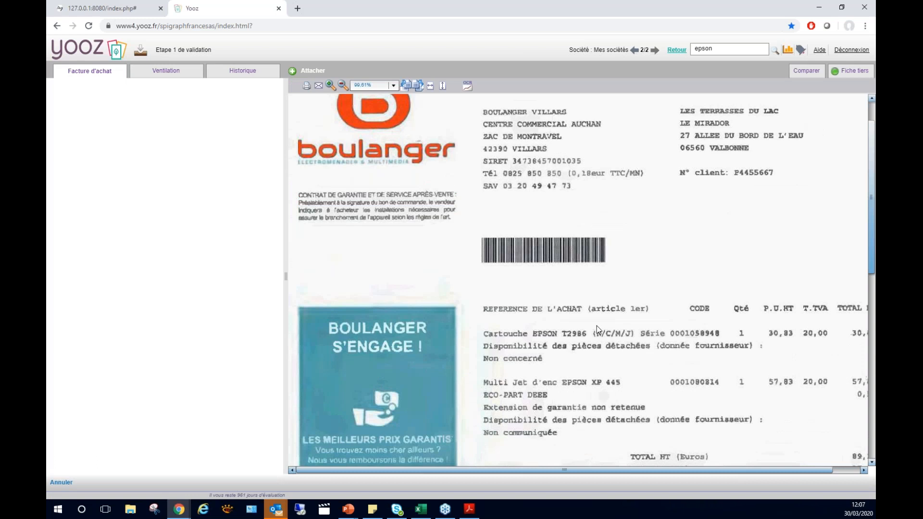
scroll(595, 342, down, 3)
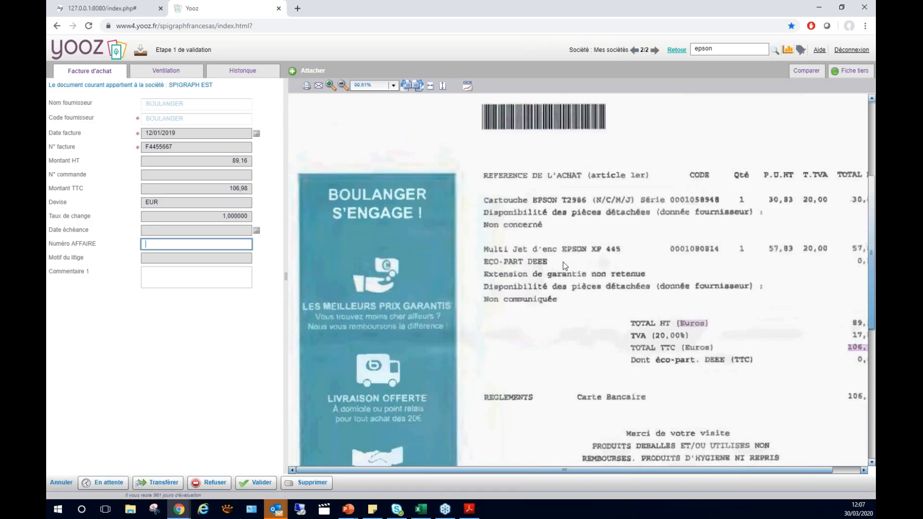
mouse_move(573, 251)
click(677, 50)
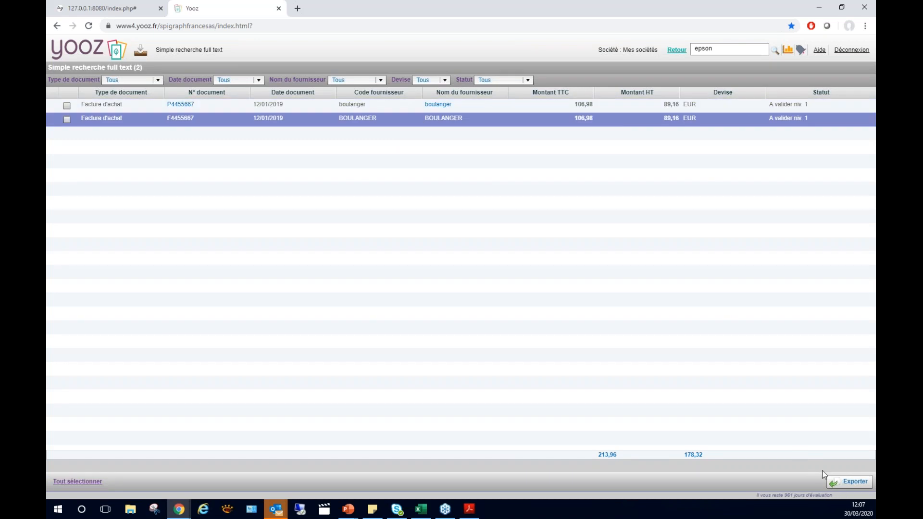
click(668, 51)
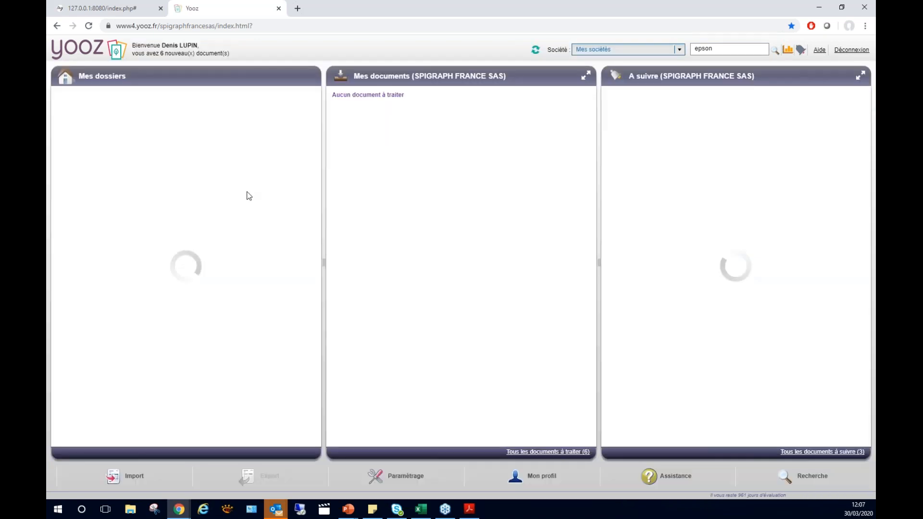
Run an advanced search for documents with Montant TTC "supérieur ou égal à" 500, and return to the home page.
click(800, 483)
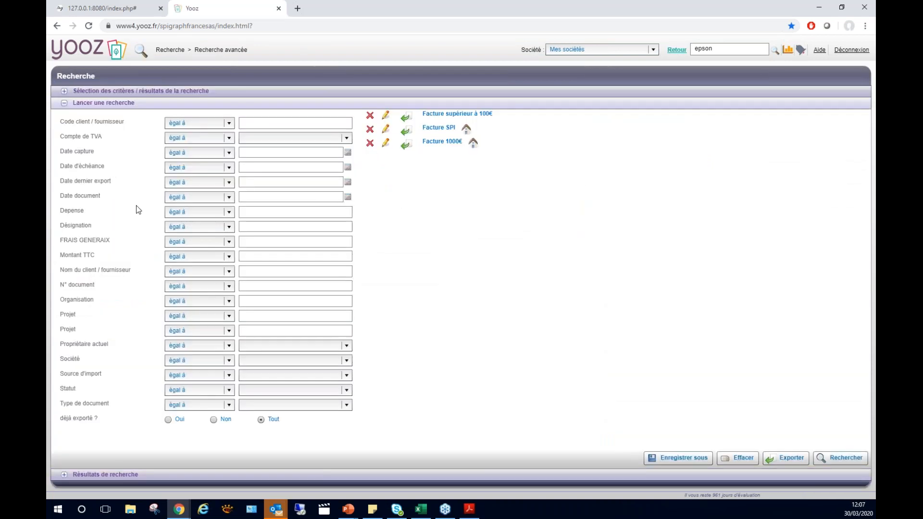
click(229, 259)
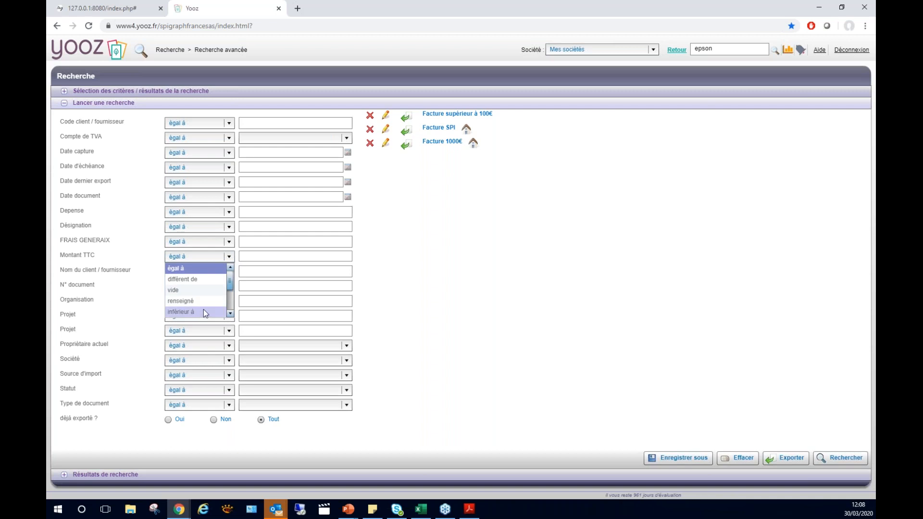
scroll(202, 310, down, 2)
click(200, 290)
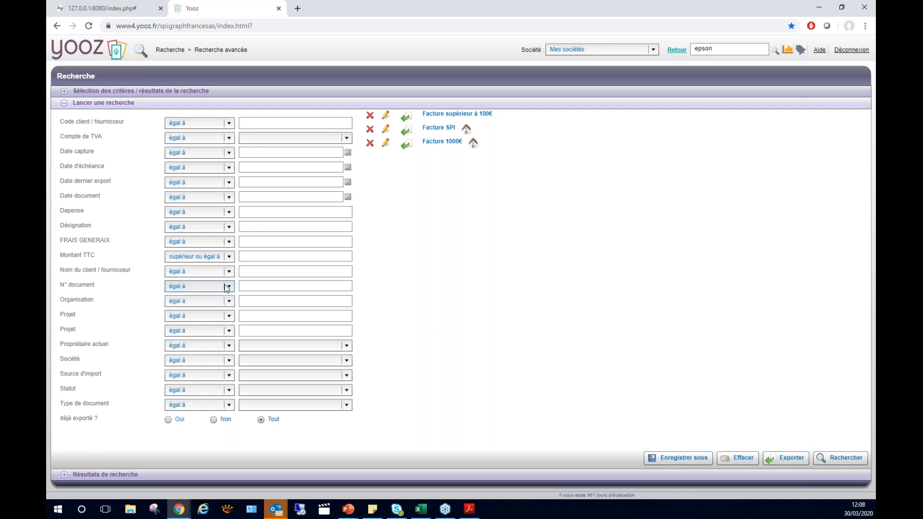
click(270, 259)
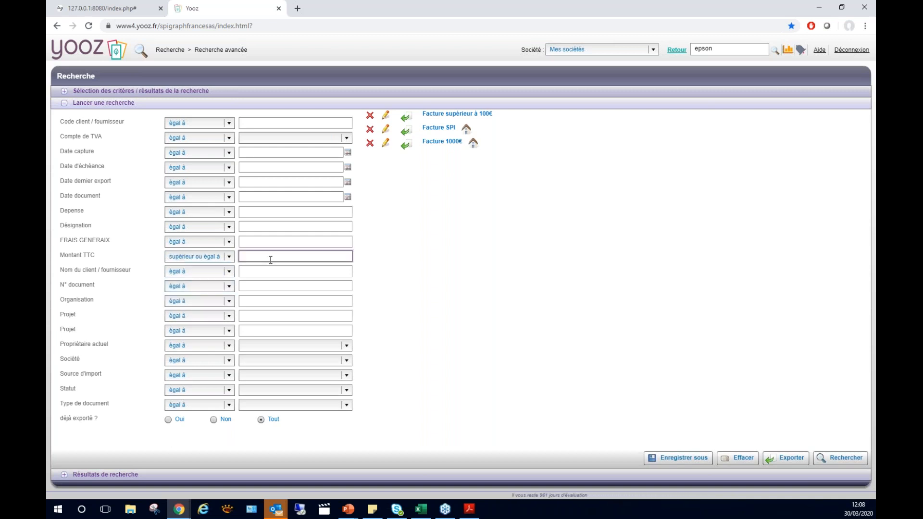
text(500)
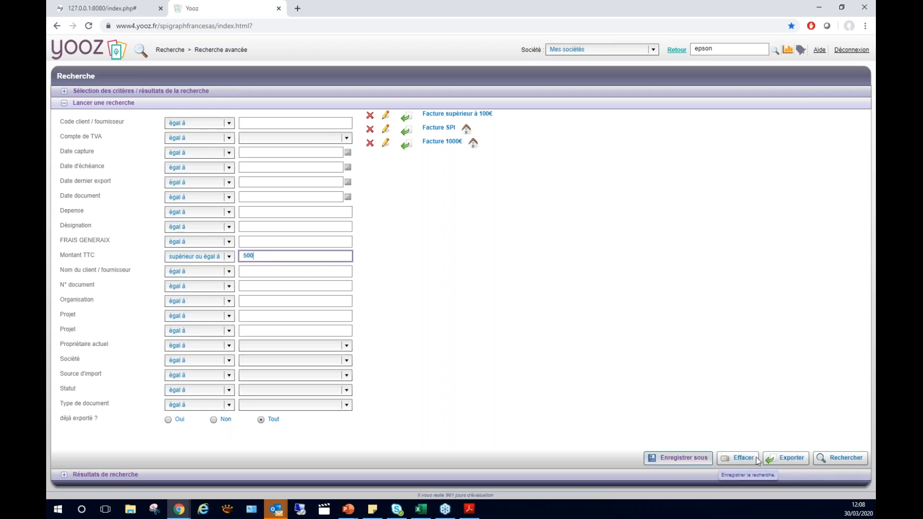
click(830, 456)
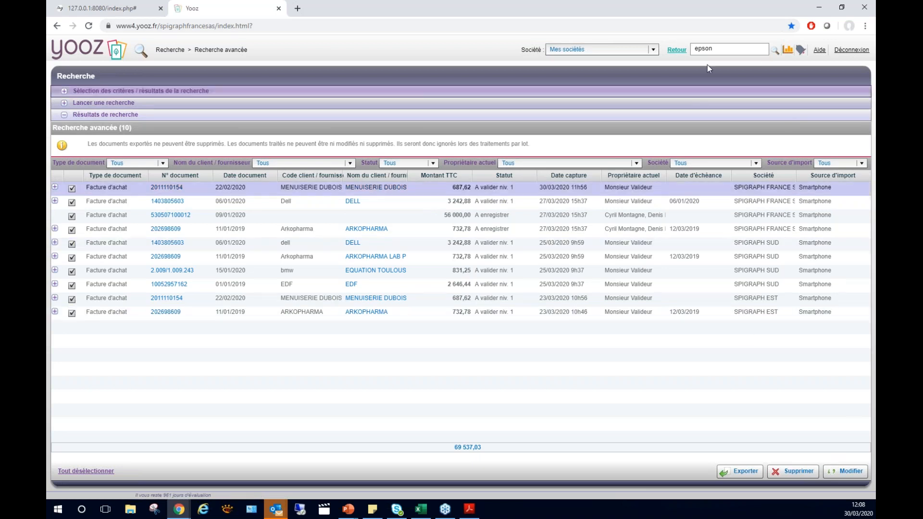
click(676, 50)
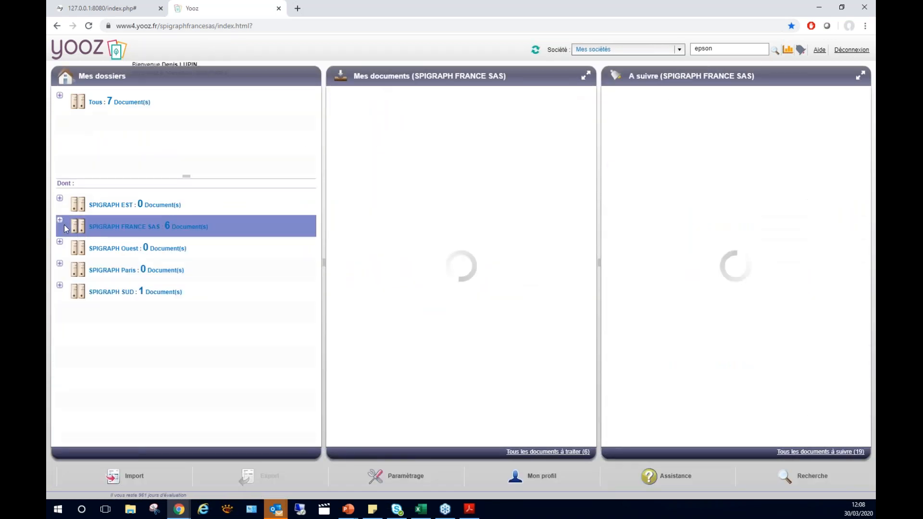
Run the saved search "Facture 1000€" in the SPIGRAPH FRANCE SAS folder and open the DELL invoice.
click(59, 220)
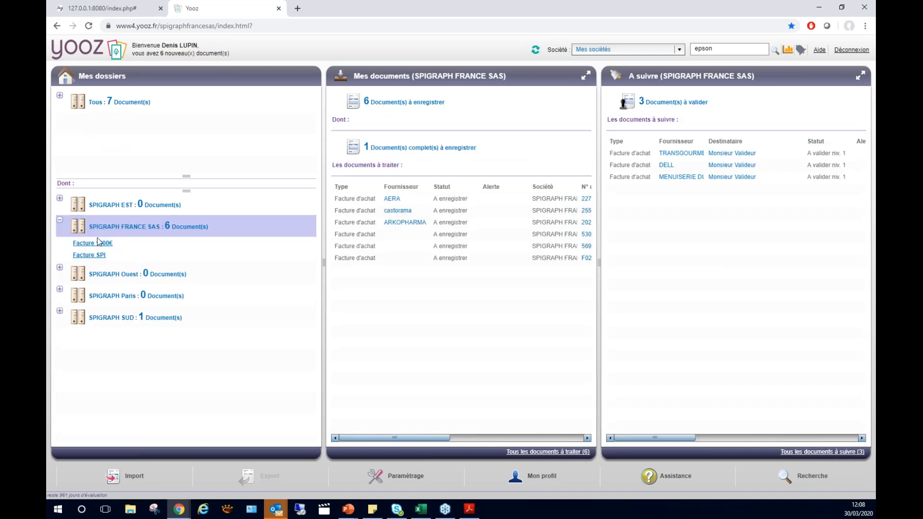
click(95, 244)
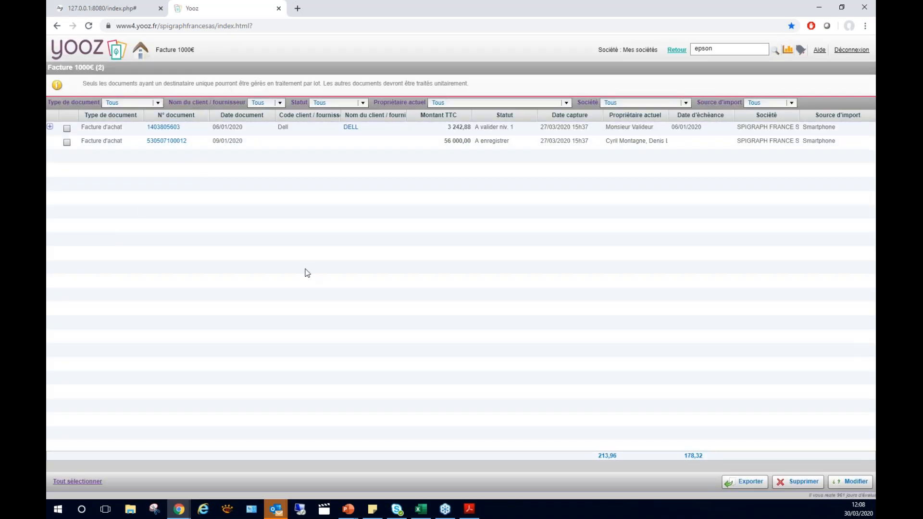
double_click(297, 131)
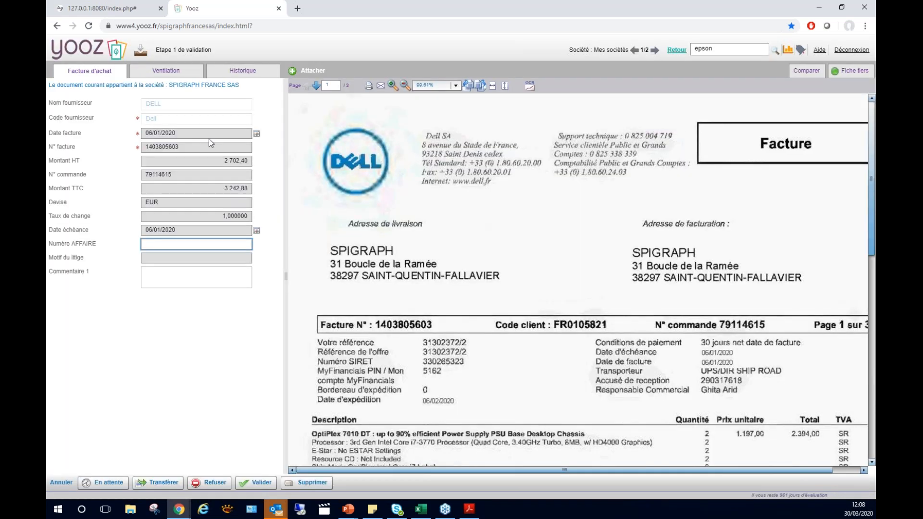
Examine the DELL invoice's accounting and analytic allocation and its processing history, and return to the invoice data.
click(166, 71)
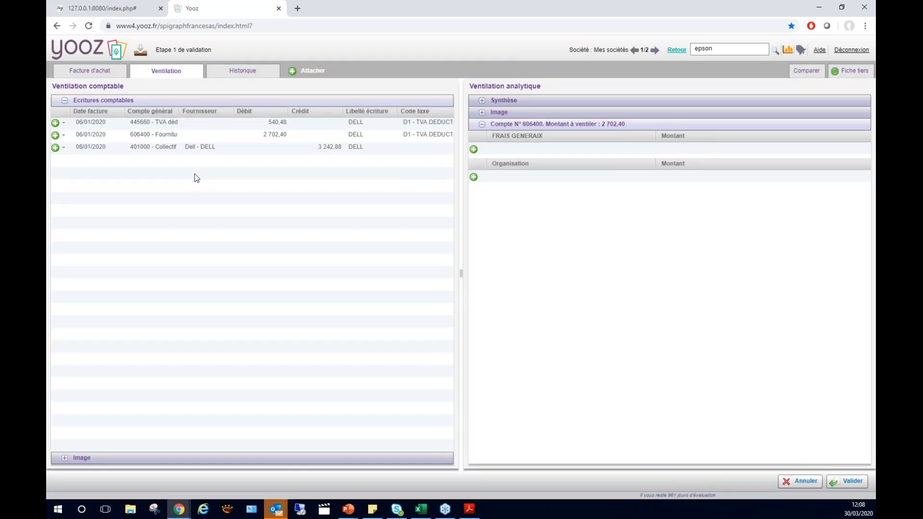
click(226, 75)
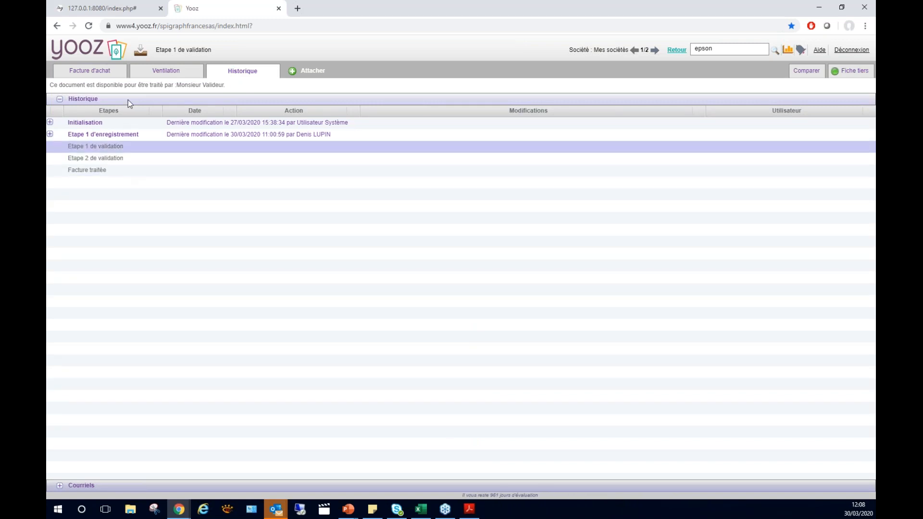
click(162, 73)
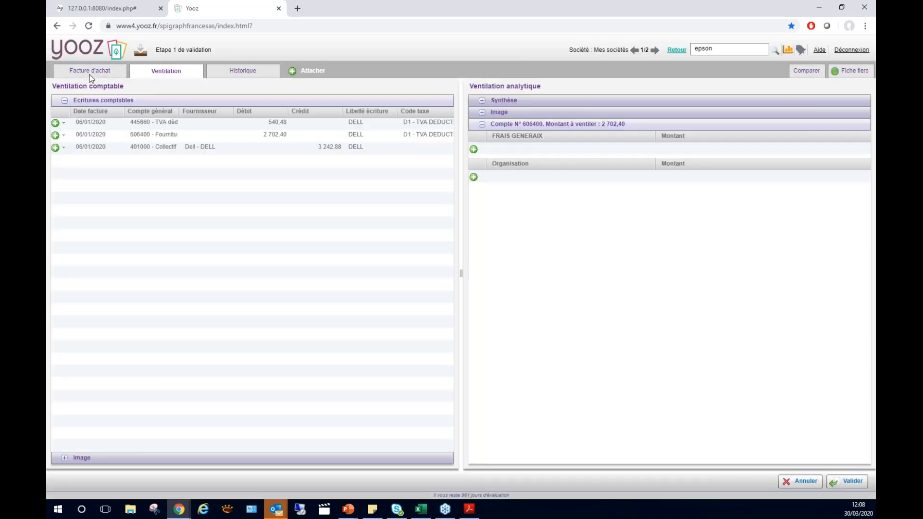
click(91, 73)
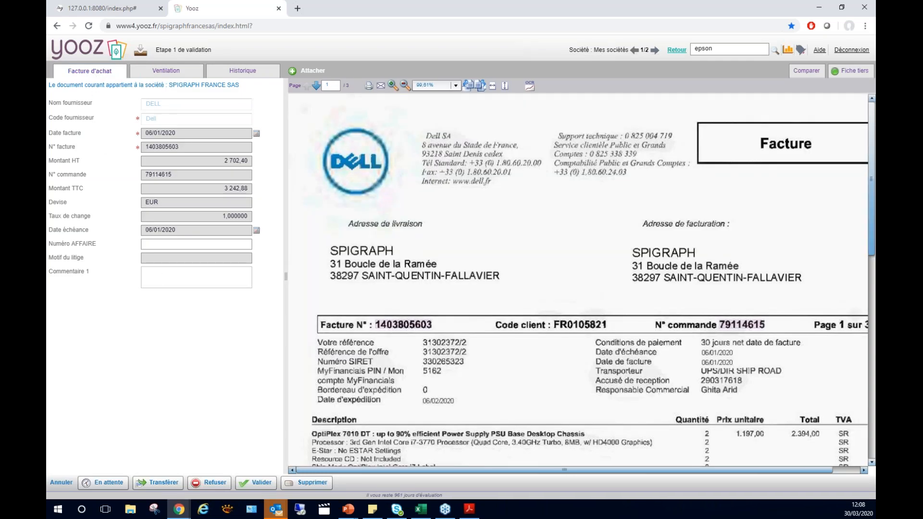
Switch to the Webinar_tagPDF_Invoice presentation in PowerPoint, start the slide show from the Démo slide and advance one slide.
key(alt+Tab)
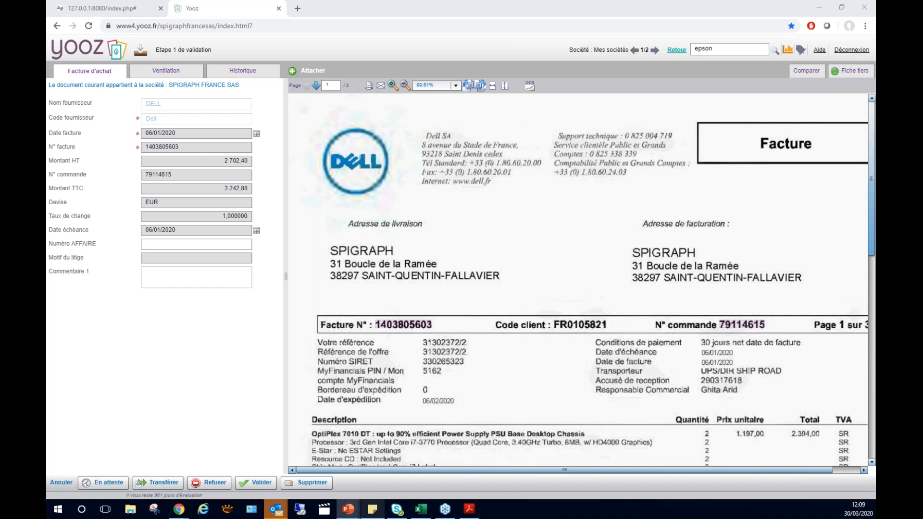
mouse_move(348, 511)
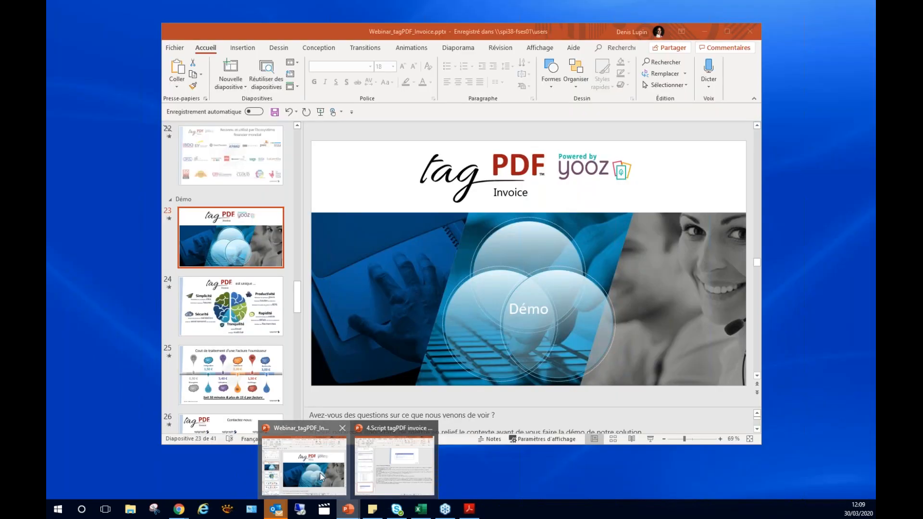
click(303, 465)
click(650, 439)
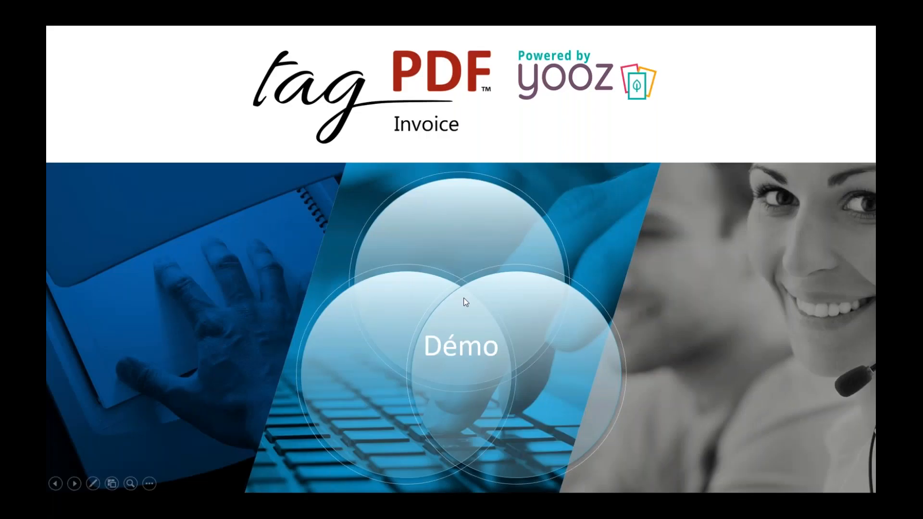
click(415, 397)
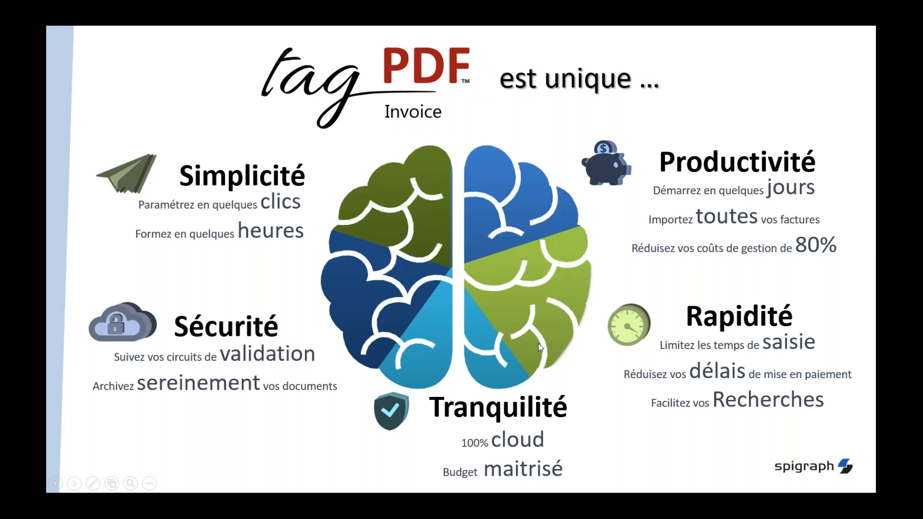